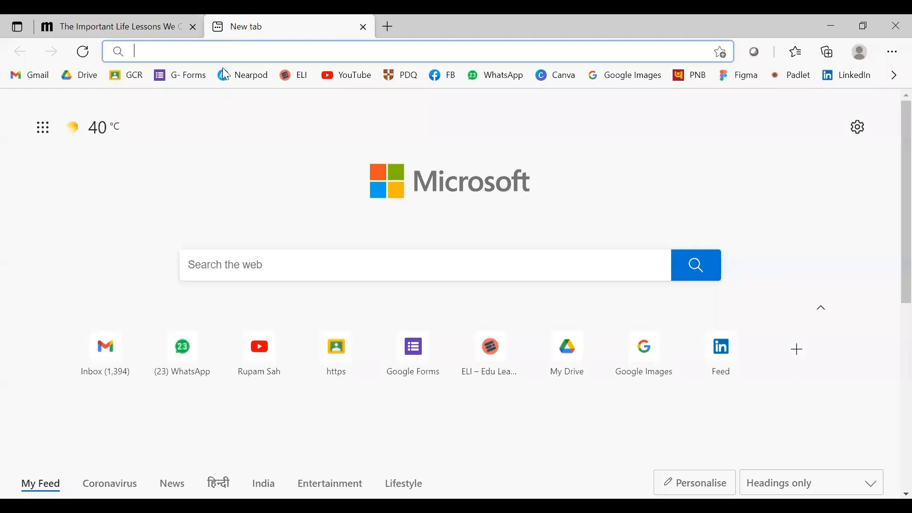
Open the Classwork page of the CPD- MAPS_Online class in Google Classroom.
left_click(129, 76)
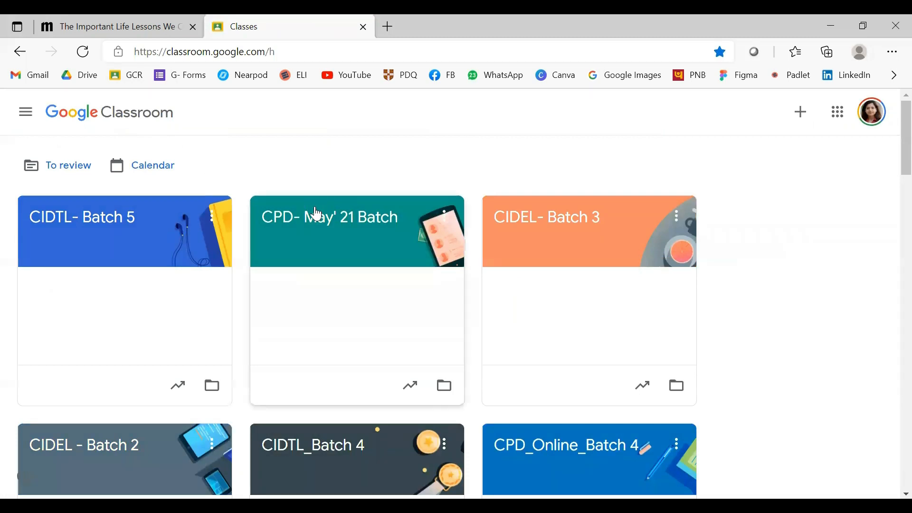
scroll(316, 219, "down", 10)
scroll(323, 225, "down", 5)
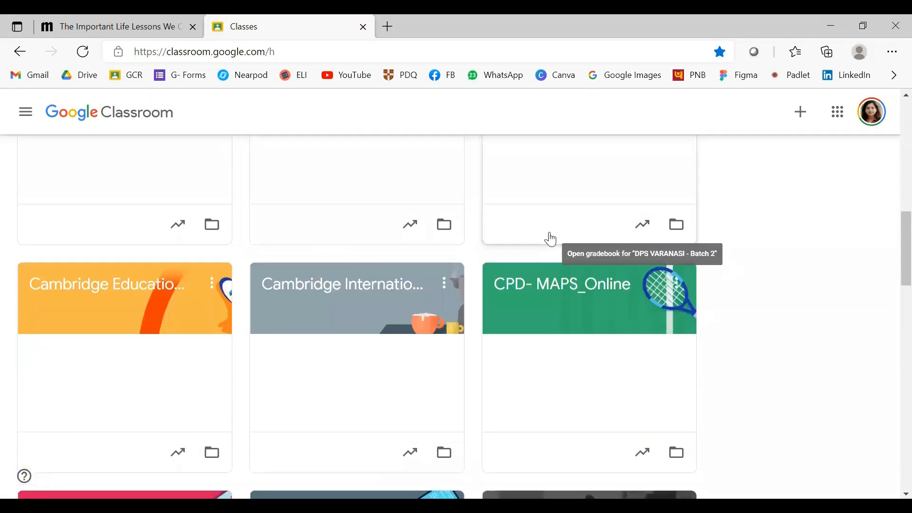
left_click(548, 291)
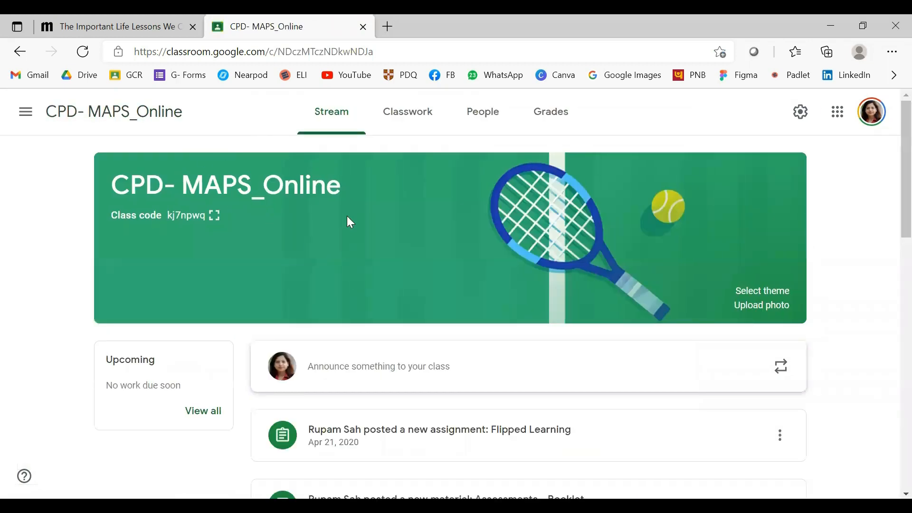
left_click(407, 114)
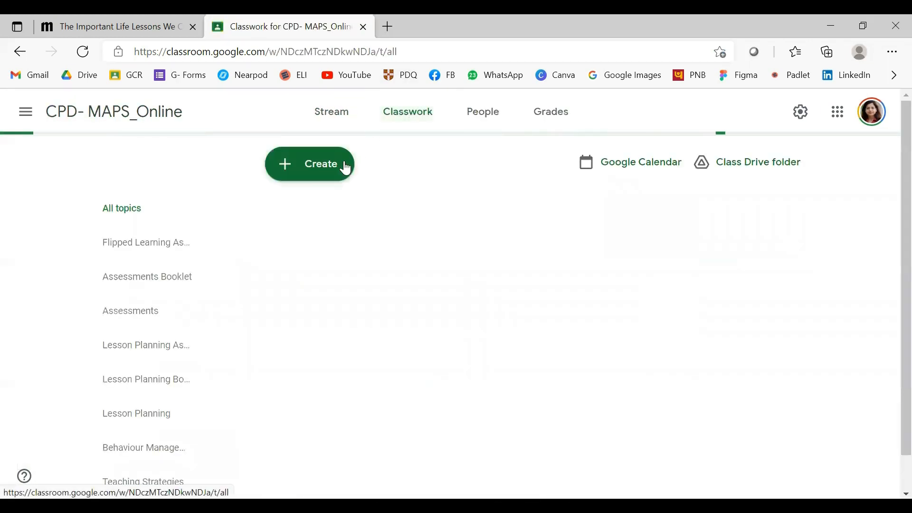
Create a question reading "Has Covid-19 taught us some life lessons? If Yes, What are they?".
left_click(317, 165)
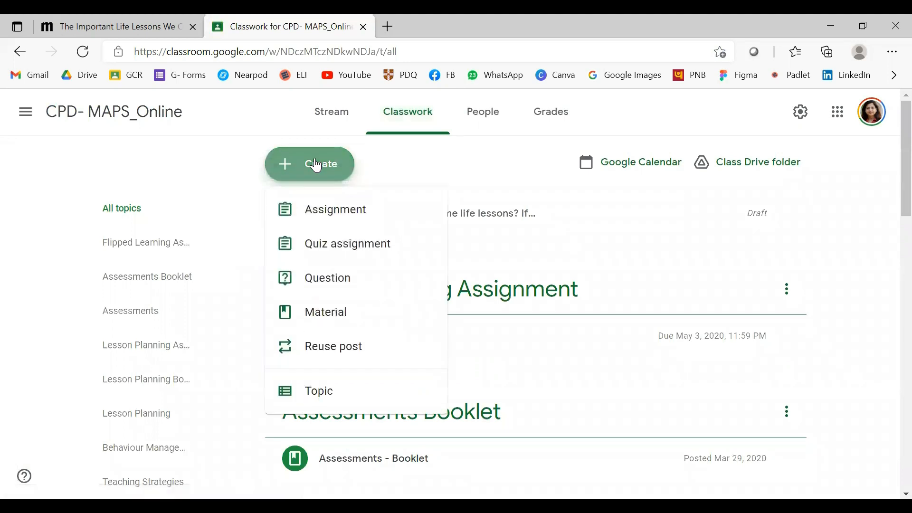
left_click(313, 280)
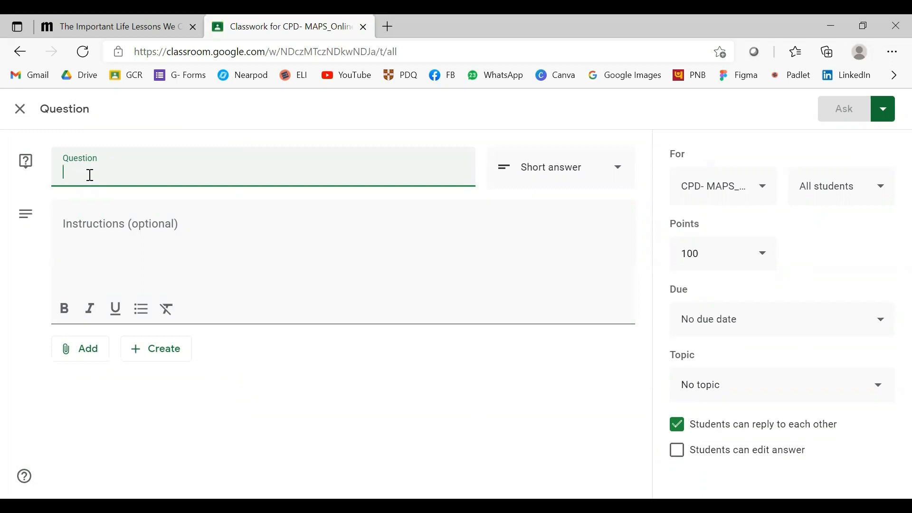
type("Has covid-19 taught us some life lessons? If Yes, What are they?")
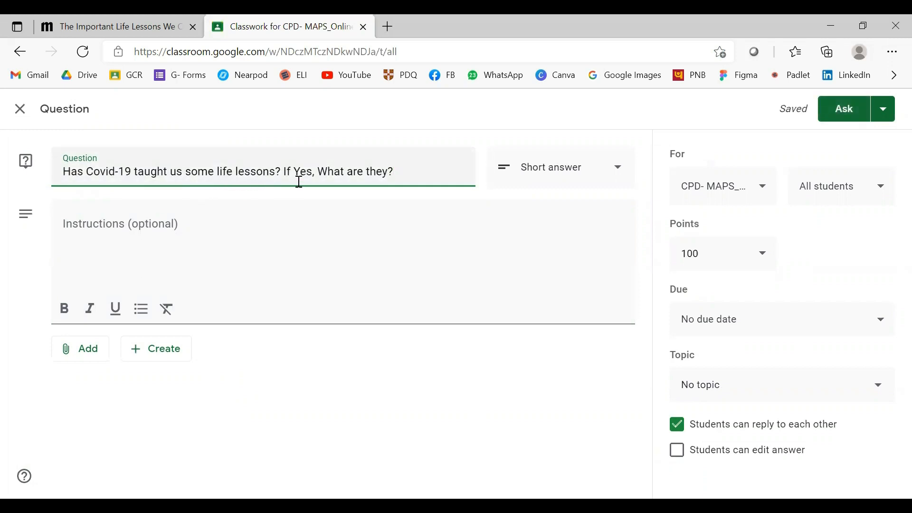
Enter instructions to read the attached article before responding, optionally discuss with parents and siblings, mention the response, and respond to opinions of two other classmates.
left_click(115, 224)
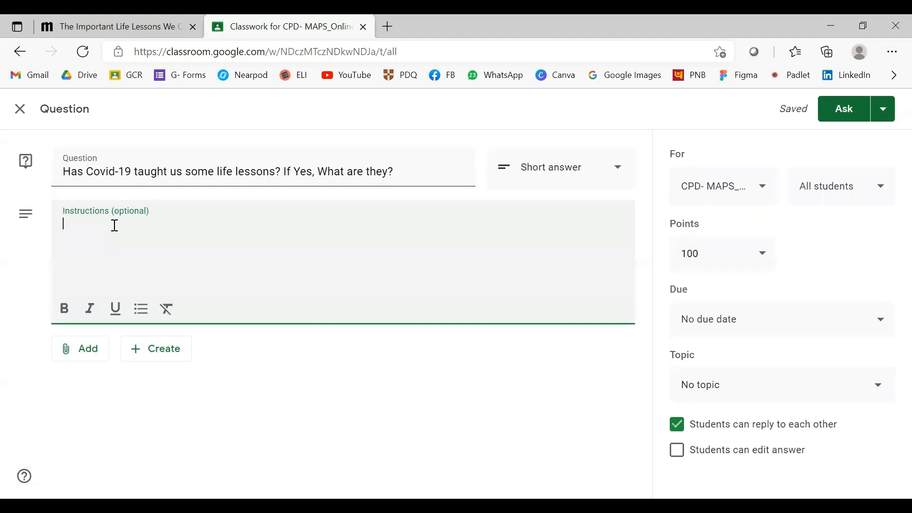
type("Read the attached article before responding. You can also discuss with your parents and siblings and then mention your response. You also have to respond to opinions of two other classmates.")
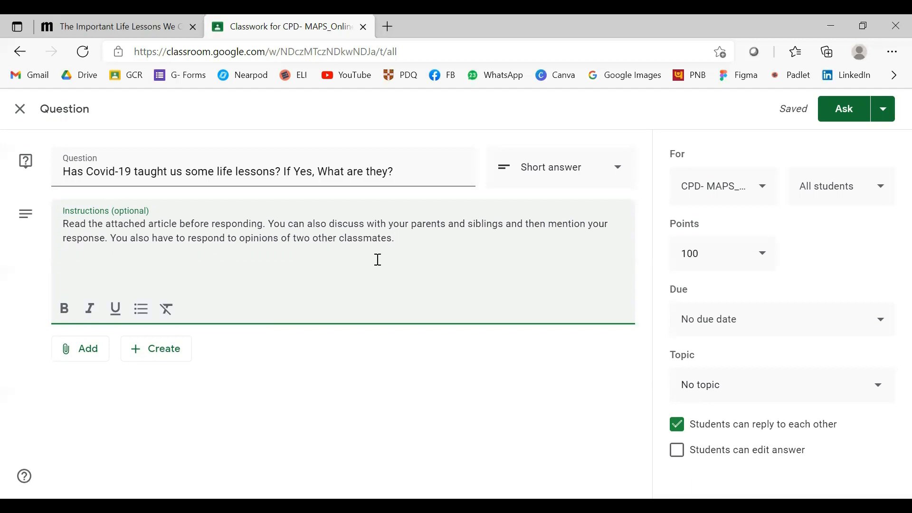
left_click(278, 386)
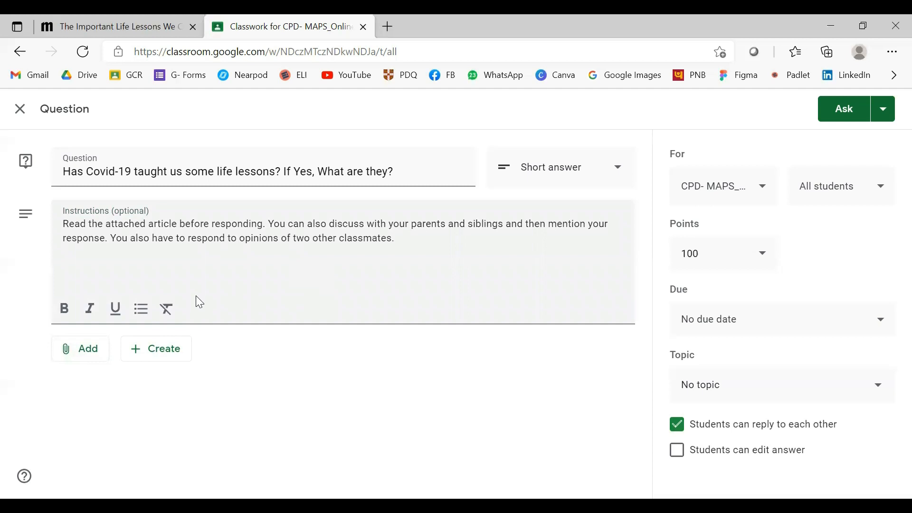
Copy the address of the open Marie Claire COVID-19 life lessons article and attach it to the question as a link.
left_click(123, 24)
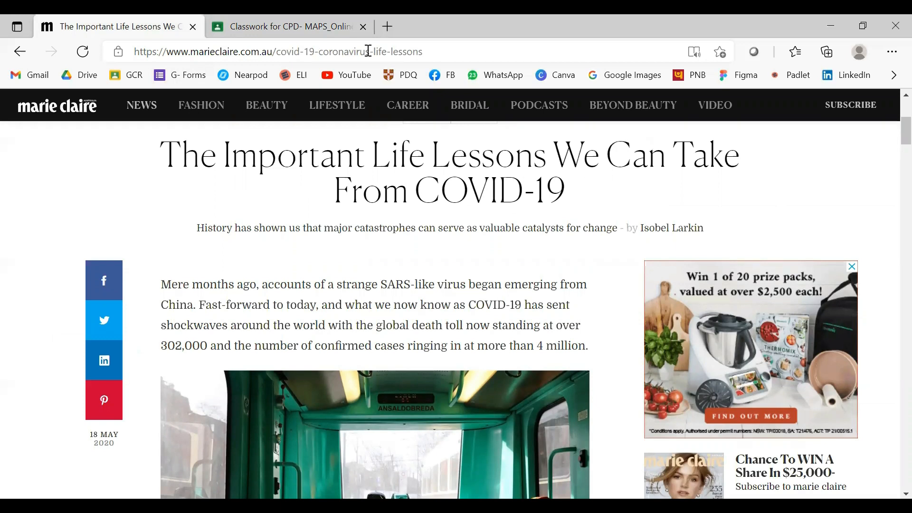
left_click(297, 53)
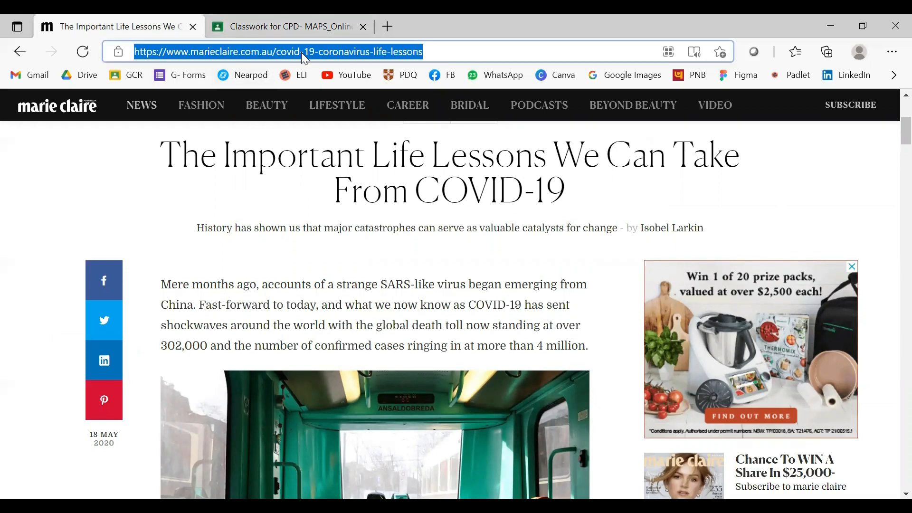
left_click(307, 24)
left_click(91, 357)
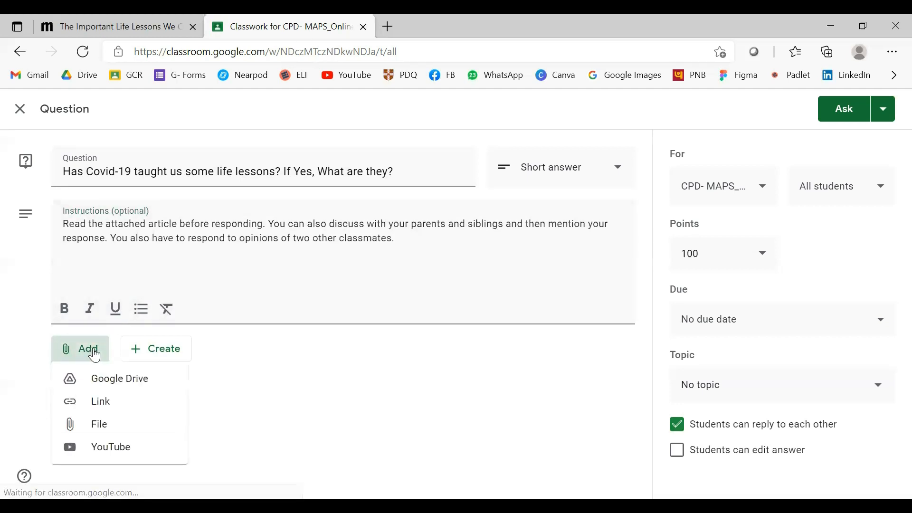
left_click(102, 405)
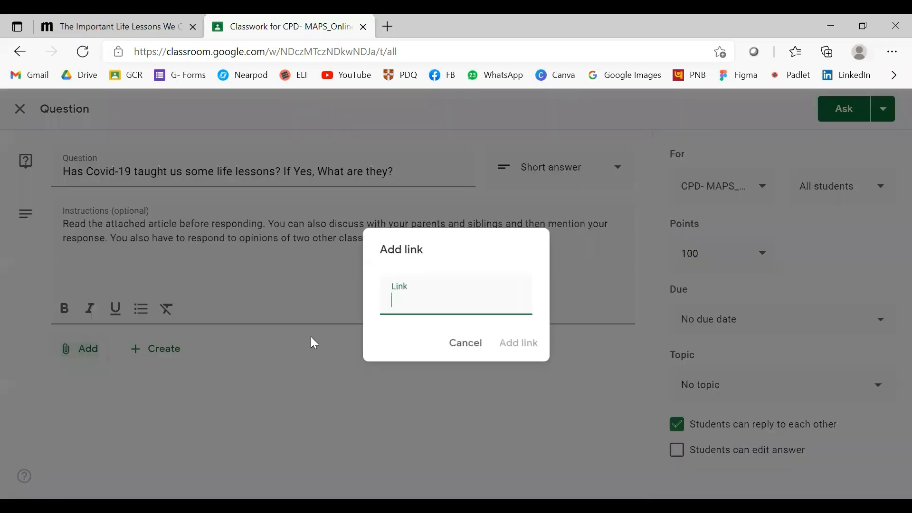
key("ctrl+v")
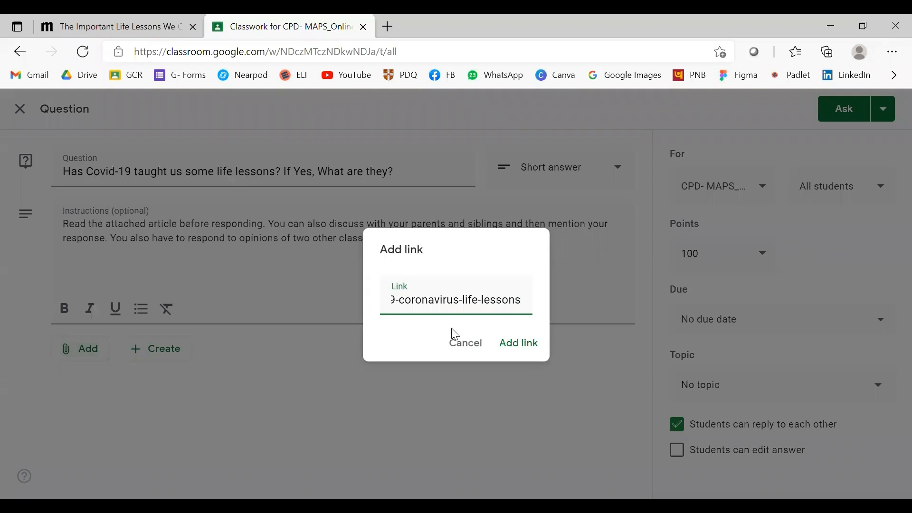
left_click(527, 342)
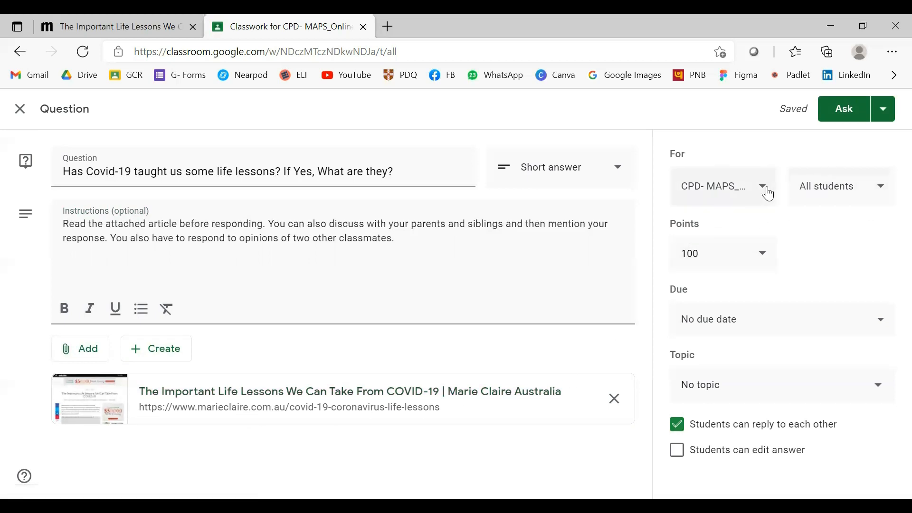
Assign the question to only the first five students in the class list instead of all students.
left_click(882, 185)
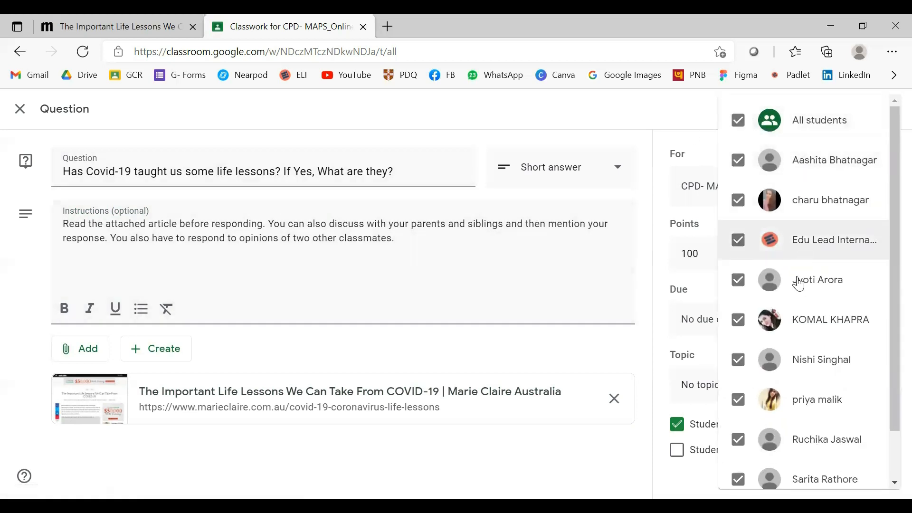
left_click(739, 120)
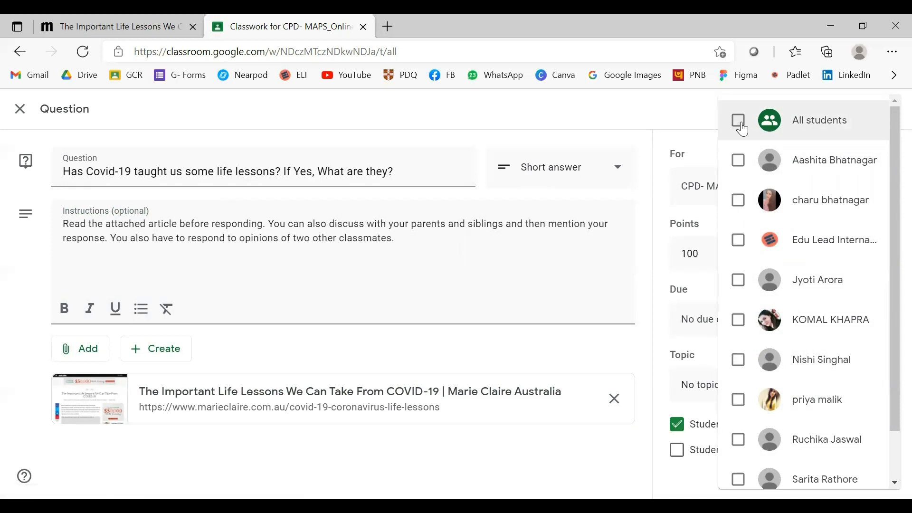
left_click(742, 161)
left_click(738, 201)
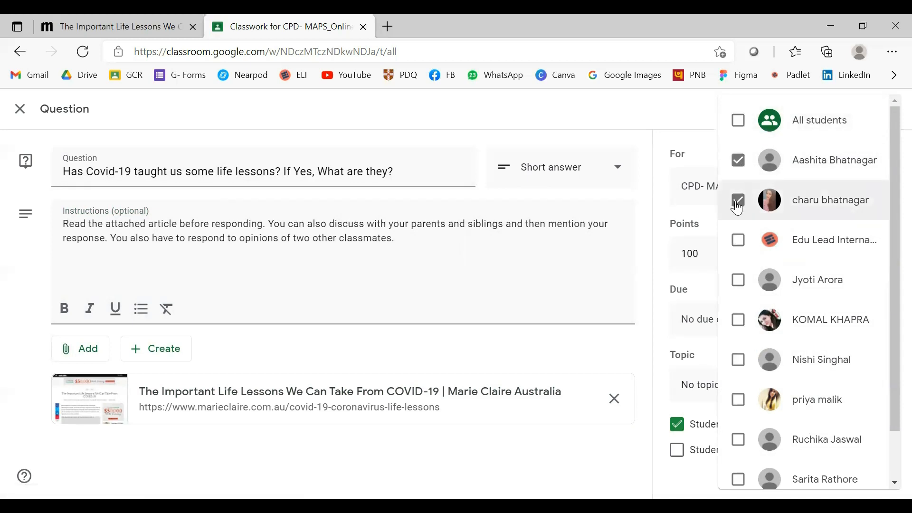
left_click(739, 250)
left_click(739, 282)
left_click(740, 322)
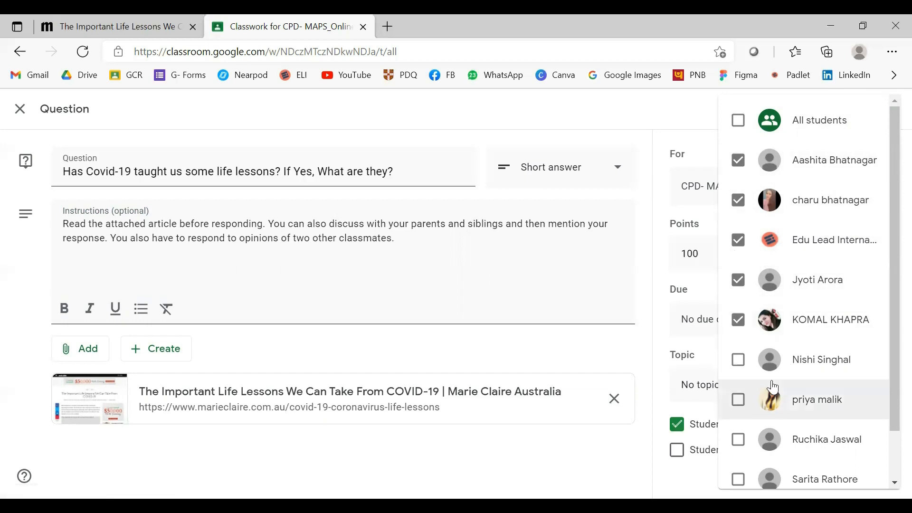
scroll(775, 396, "down", 2)
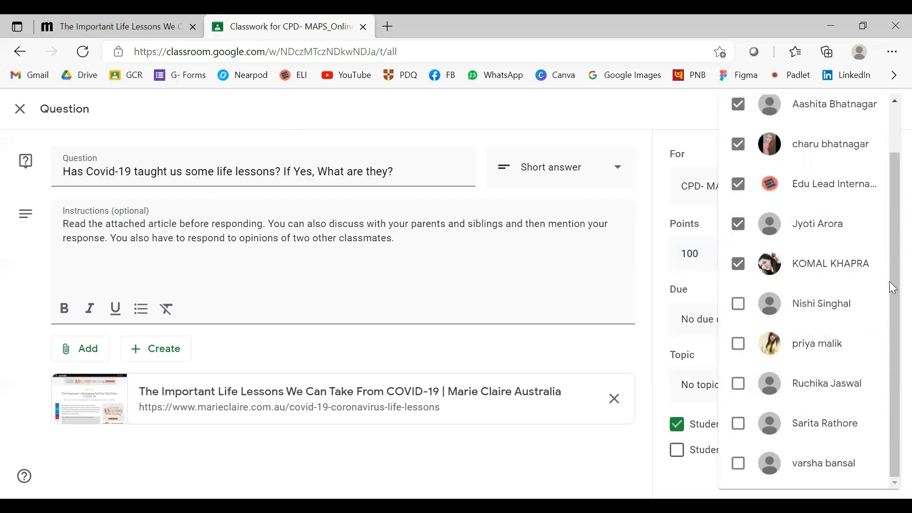
left_click_drag(890, 288, 890, 236)
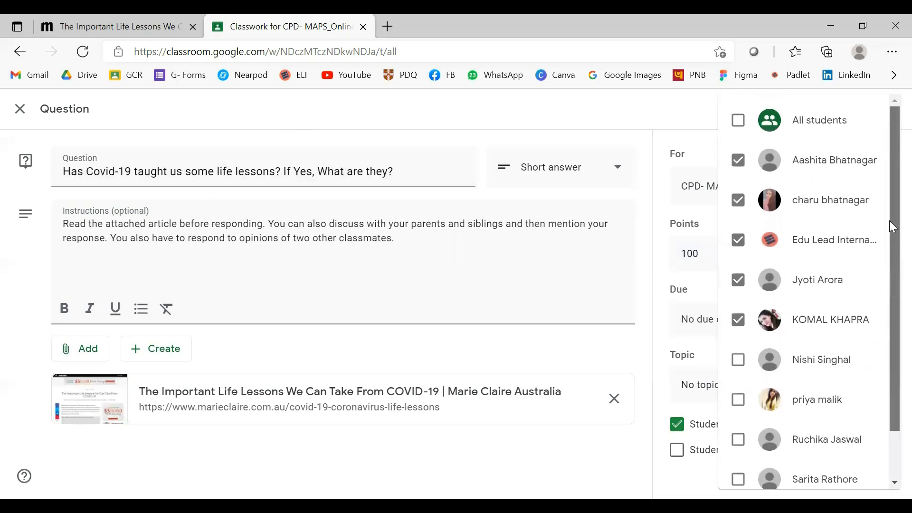
left_click(634, 111)
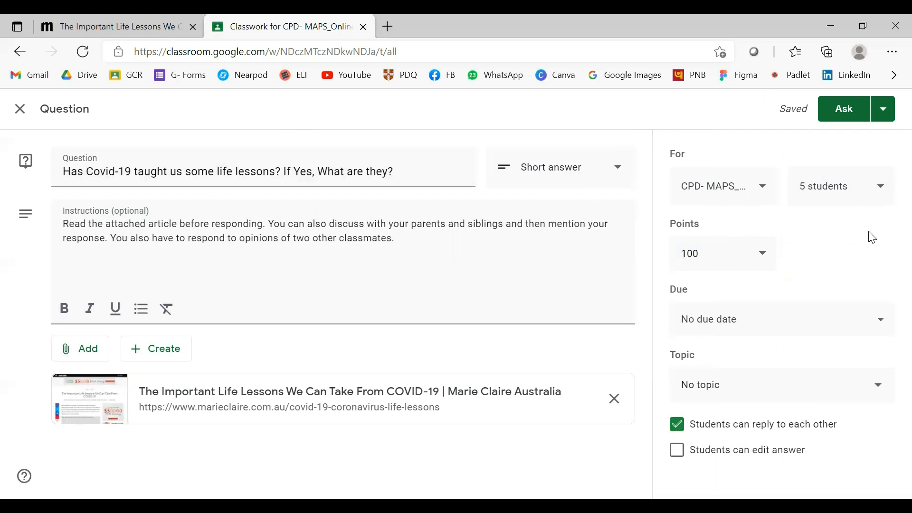
Try the Ungraded option for the question, and set its points to 10.
left_click(760, 256)
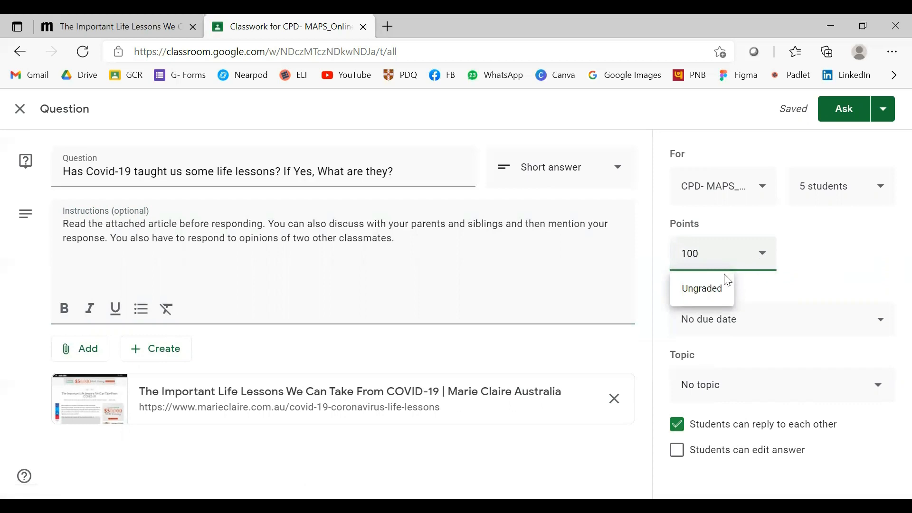
left_click(706, 290)
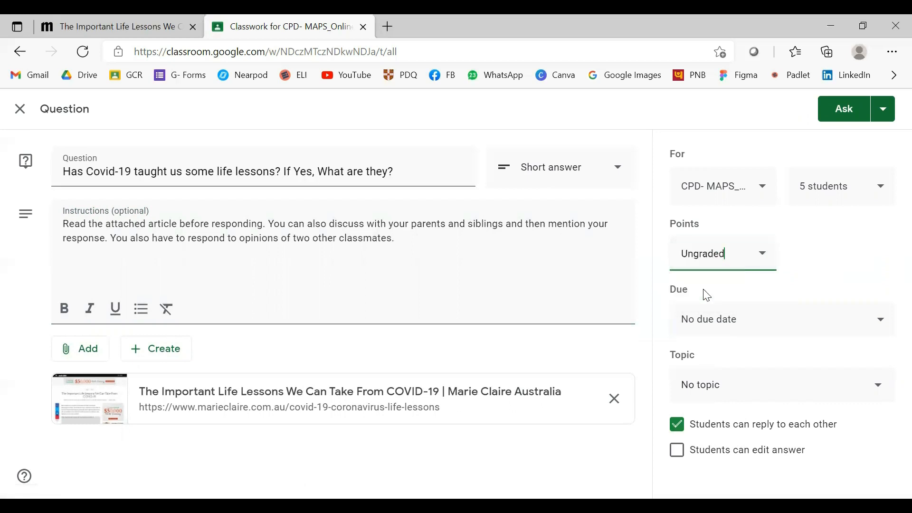
left_click(765, 260)
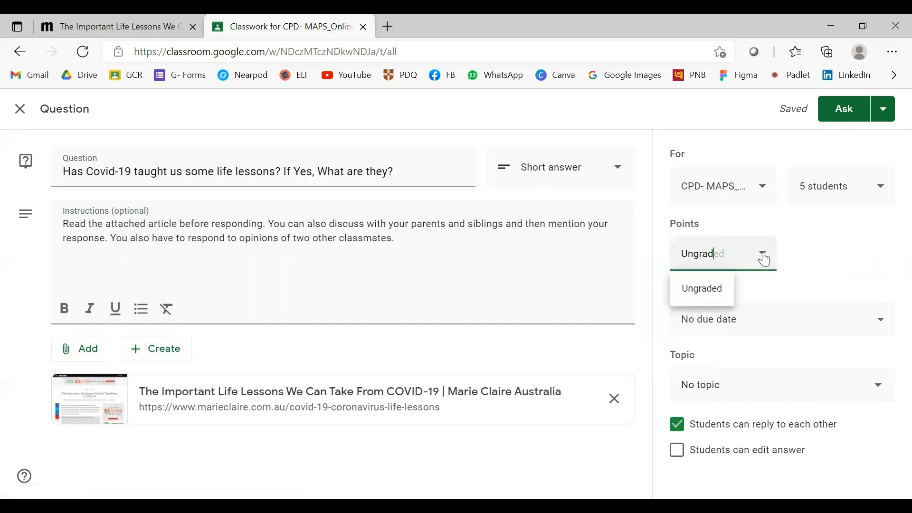
type("10")
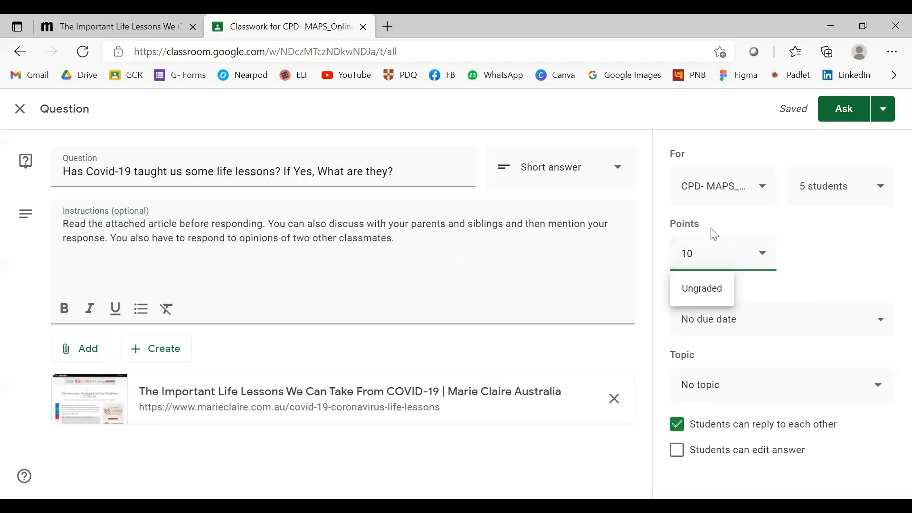
Append two instruction lines: "This discussion is of 10 marks." and "5 points are for your response and 5 points for response to your classmate.".
left_click(416, 245)
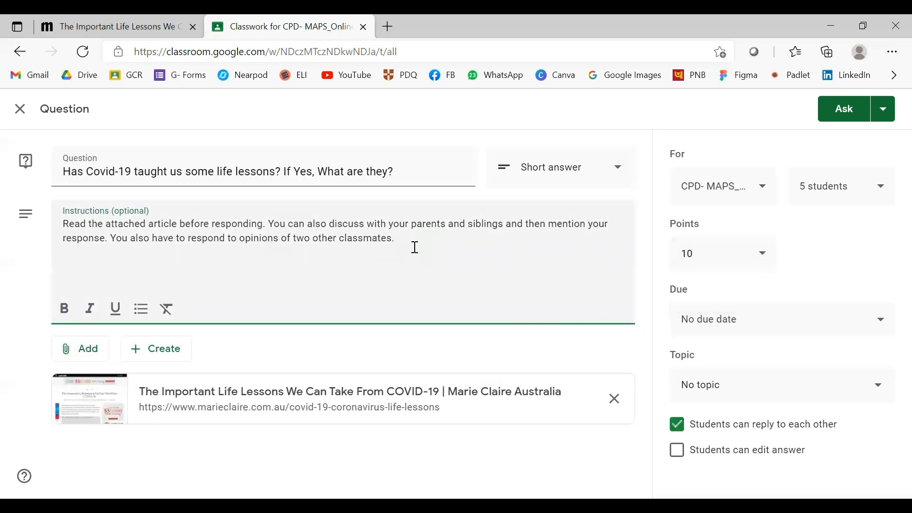
key("Return")
key("Return")
type("This discussion is of 10 marks.  5 points are for your response and 5 points for response to your classmate.")
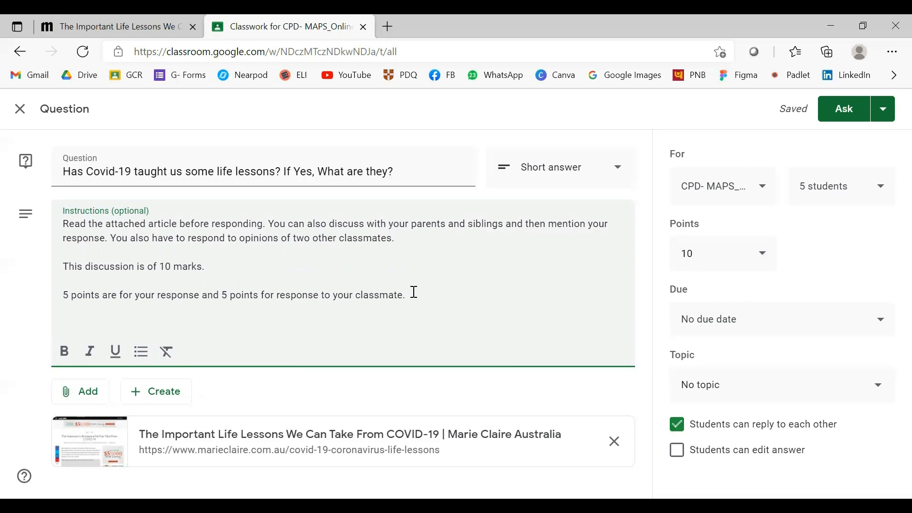
Set the question's due date to Jun 12, 2021 and the due time to 8:00 PM.
left_click(882, 321)
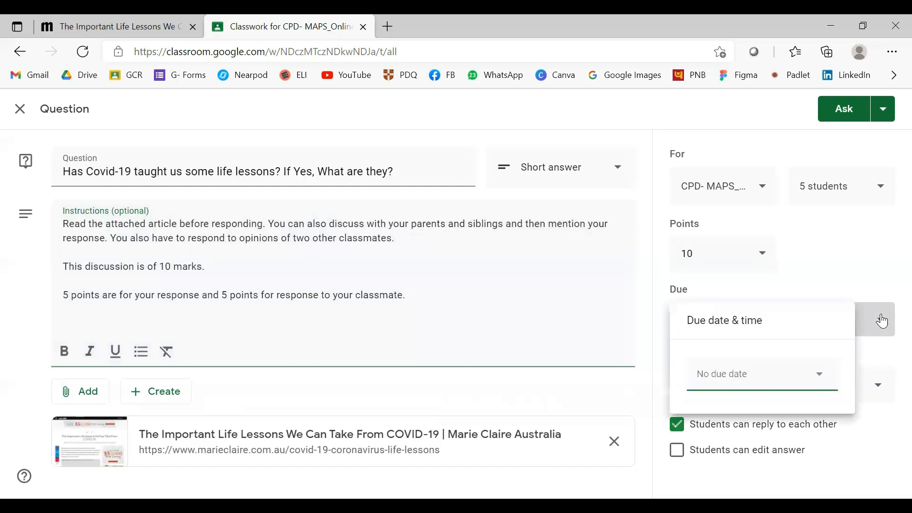
left_click(773, 376)
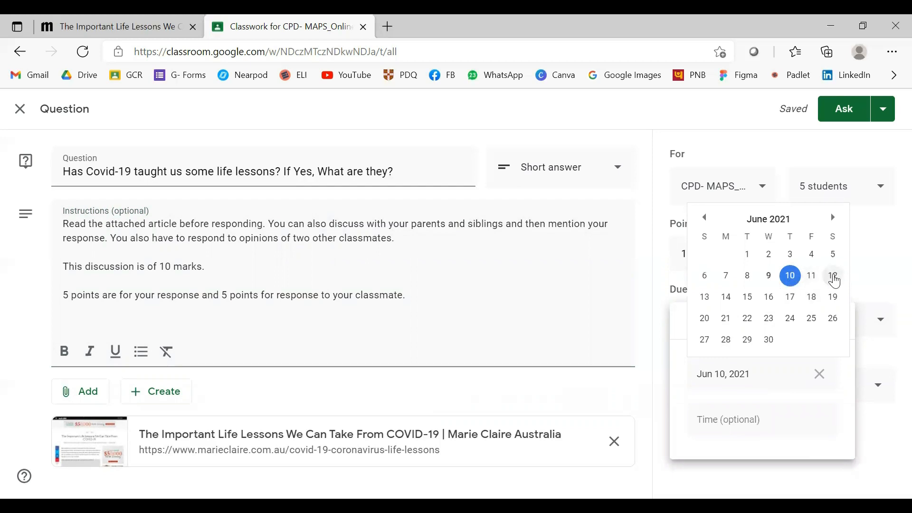
left_click(836, 278)
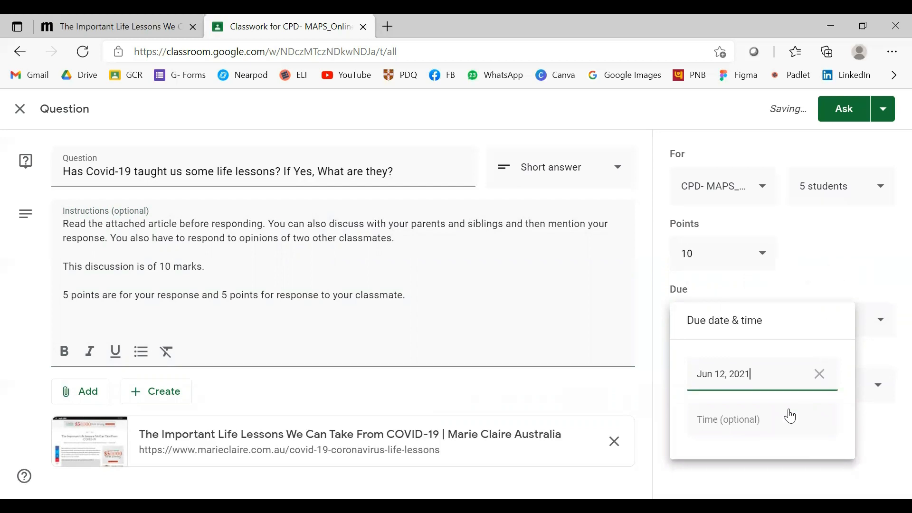
left_click(721, 420)
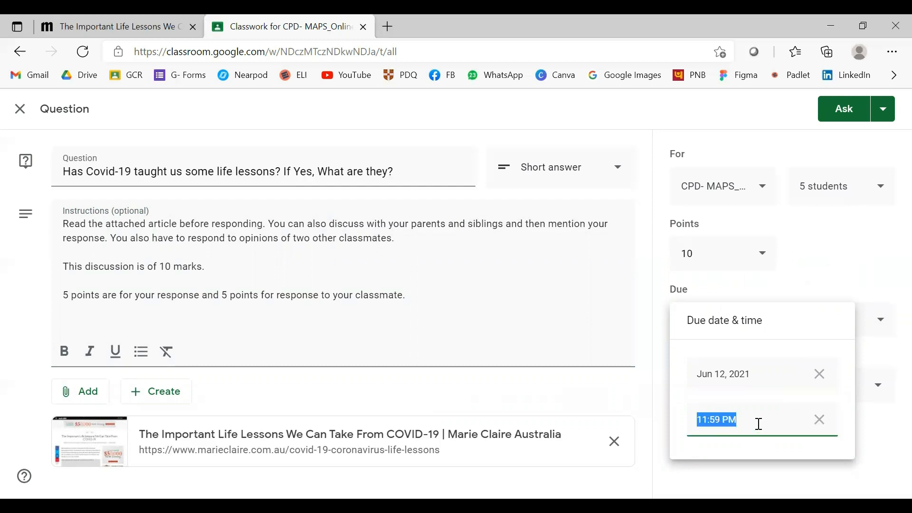
type("8:00 pm")
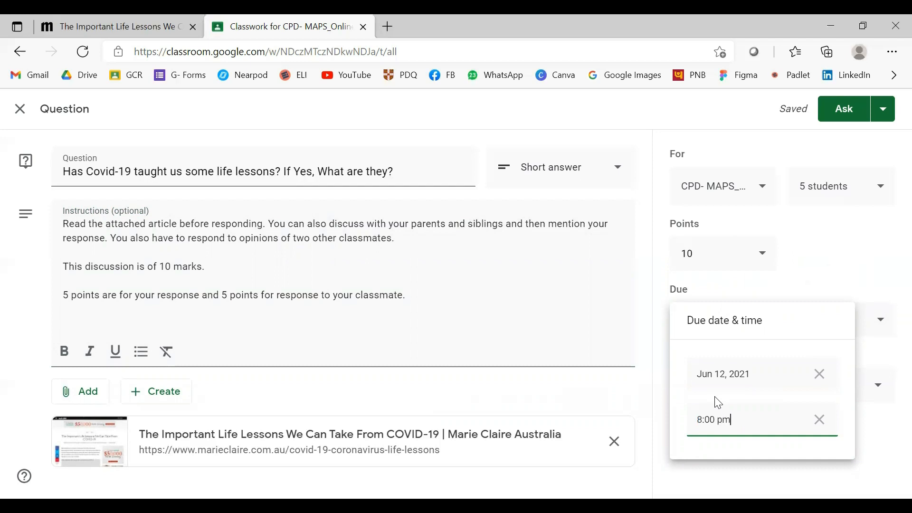
left_click(788, 468)
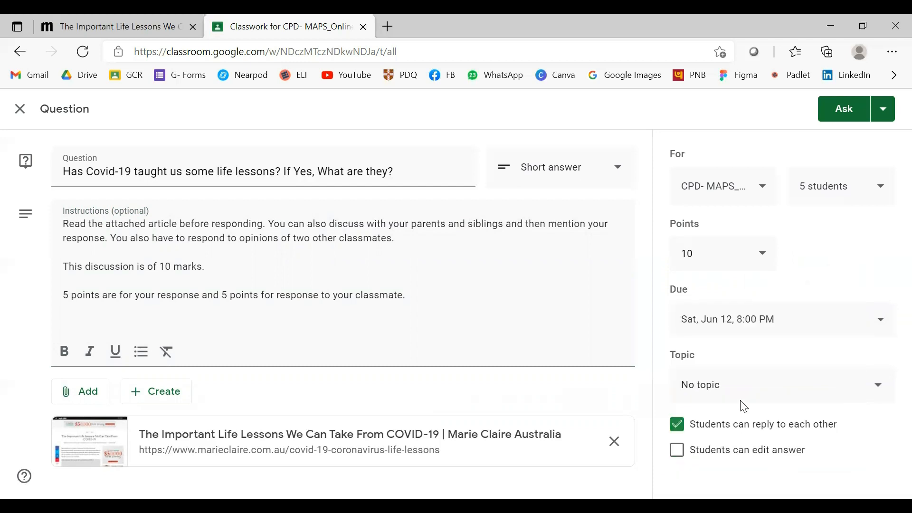
Set the question's topic to "Life lessons - COVID-19" and allow students to edit their answer.
left_click(880, 385)
left_click(721, 166)
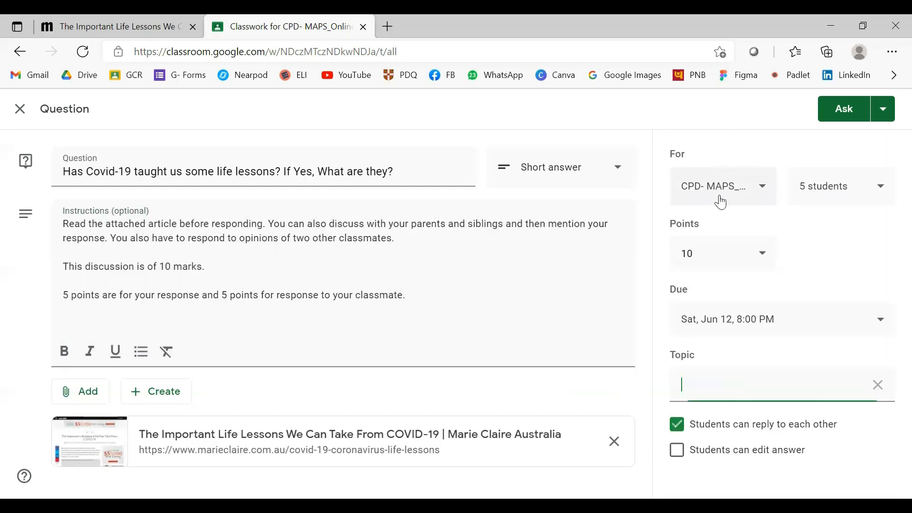
type("Life lessons - COVID-19")
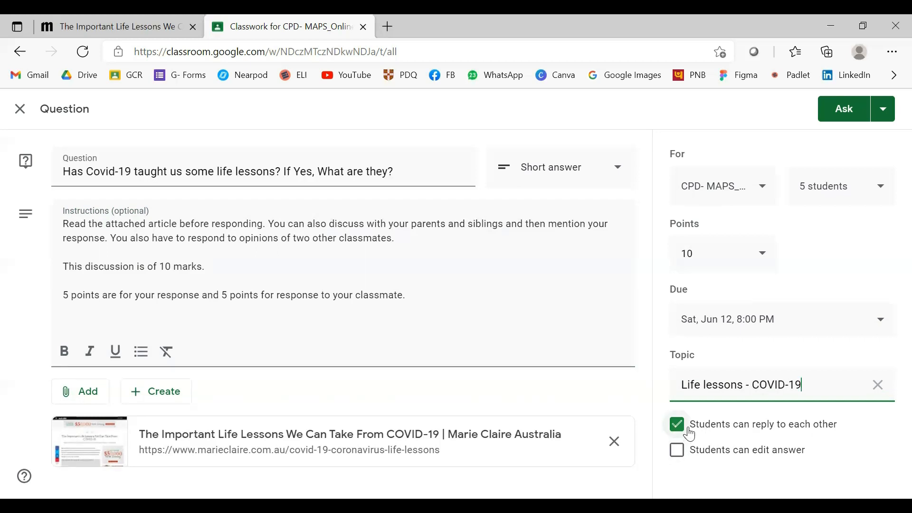
left_click(678, 454)
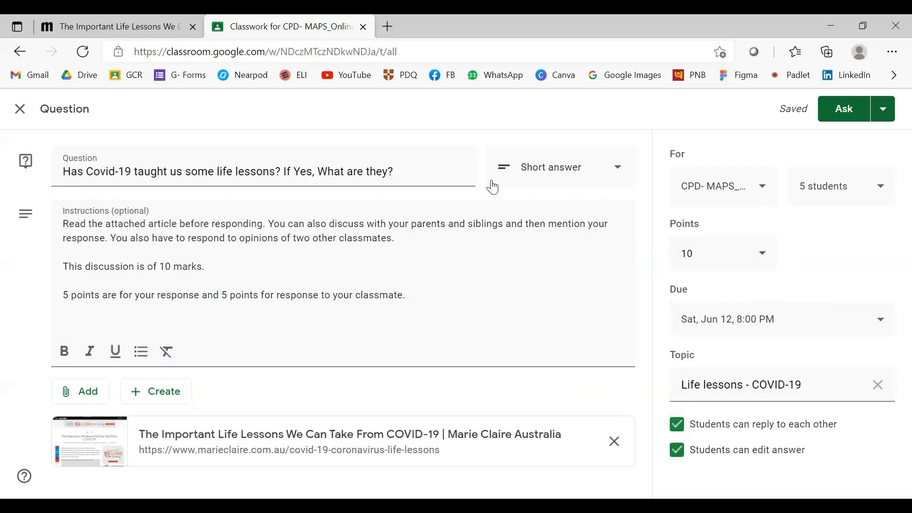
Schedule the question for Jun 10, 2021 at 8:00 AM.
left_click(884, 108)
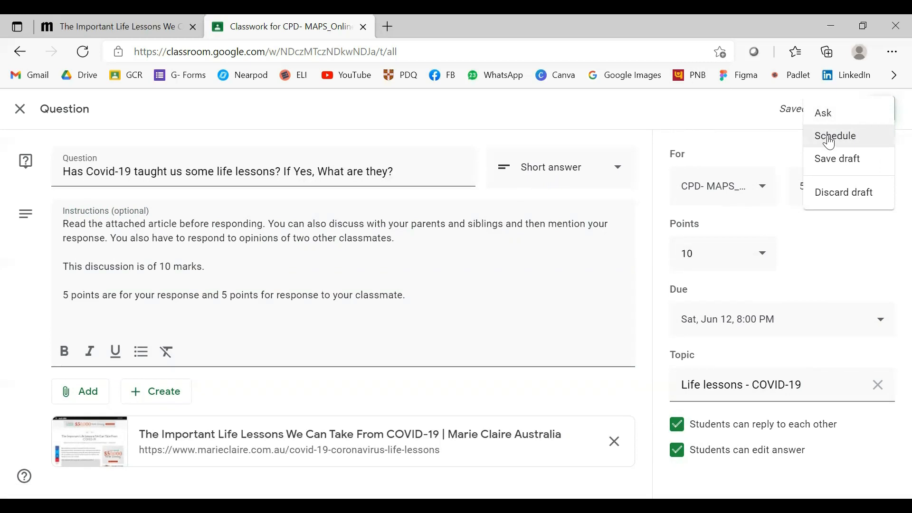
left_click(831, 138)
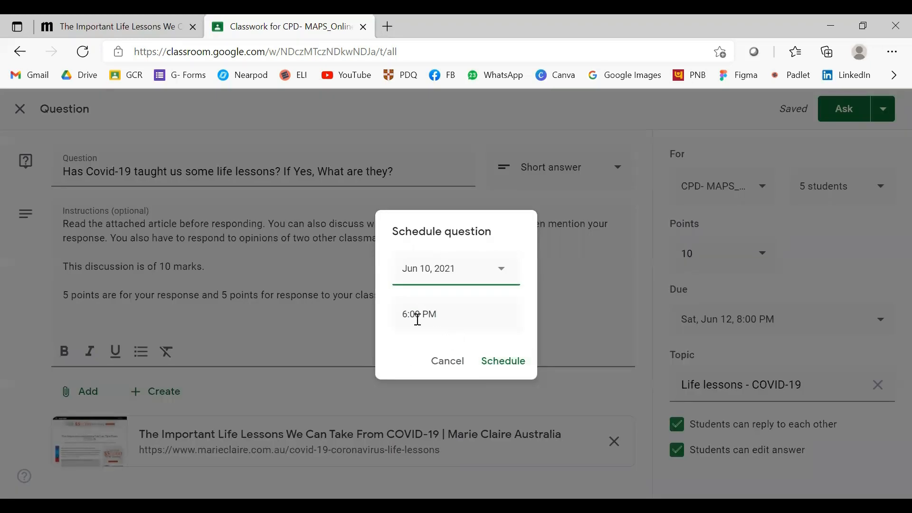
left_click(447, 314)
type("8")
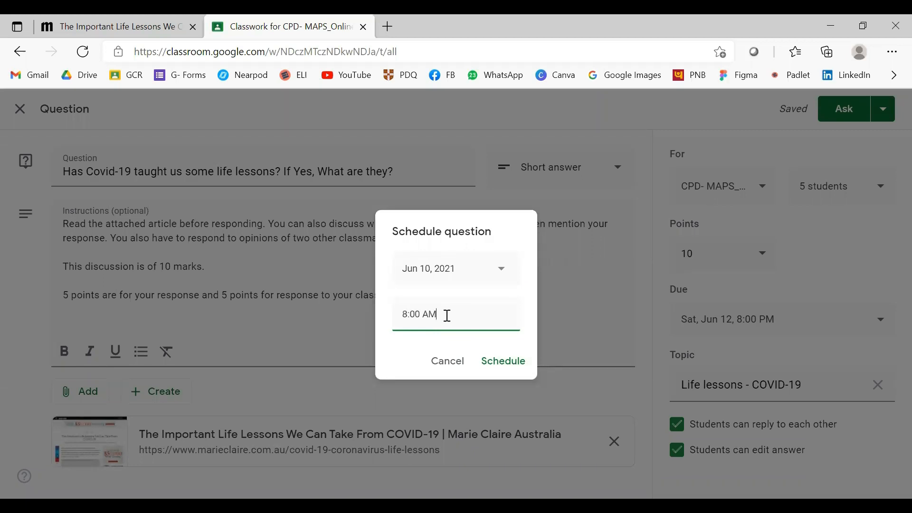
left_click(503, 364)
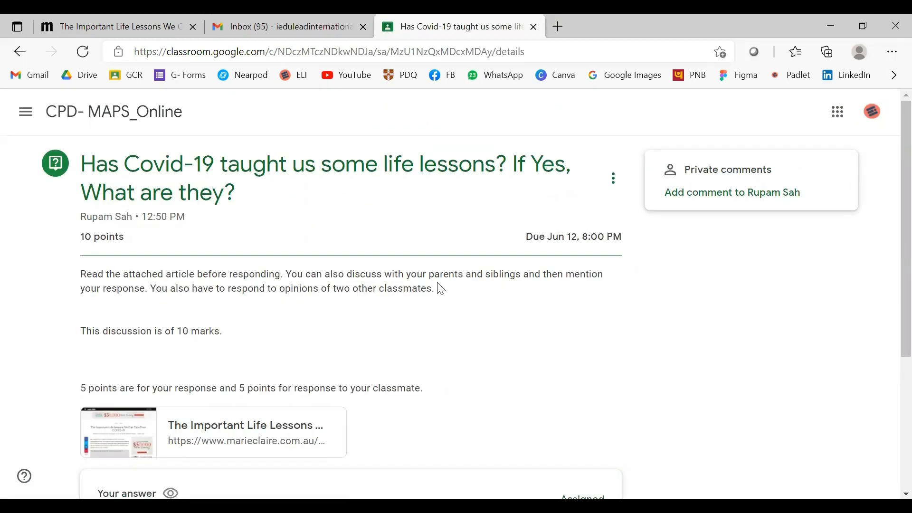
Turn in the answer "Covid -19 has taught me resilience. I am able to keep myself cool even in circumstances which are not according to me.".
scroll(278, 212, "down", 3)
scroll(279, 210, "up", 3)
scroll(216, 252, "down", 1)
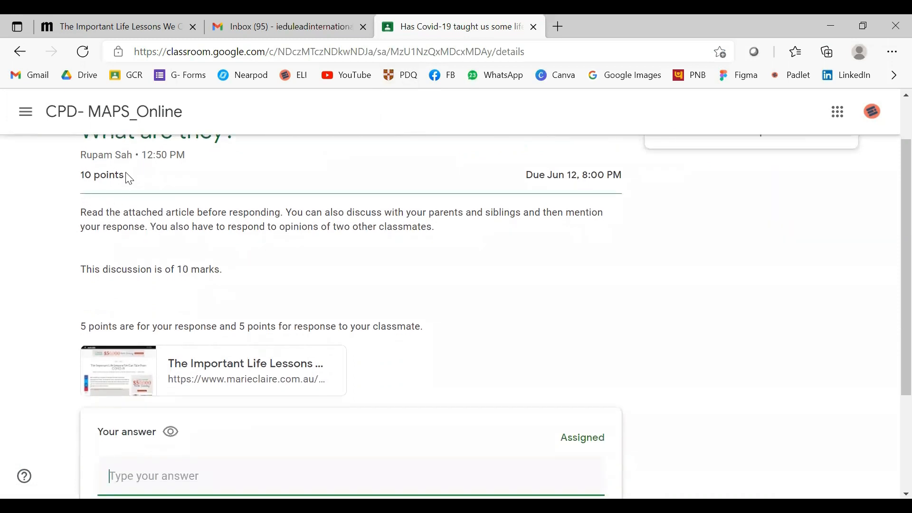
scroll(196, 259, "down", 3)
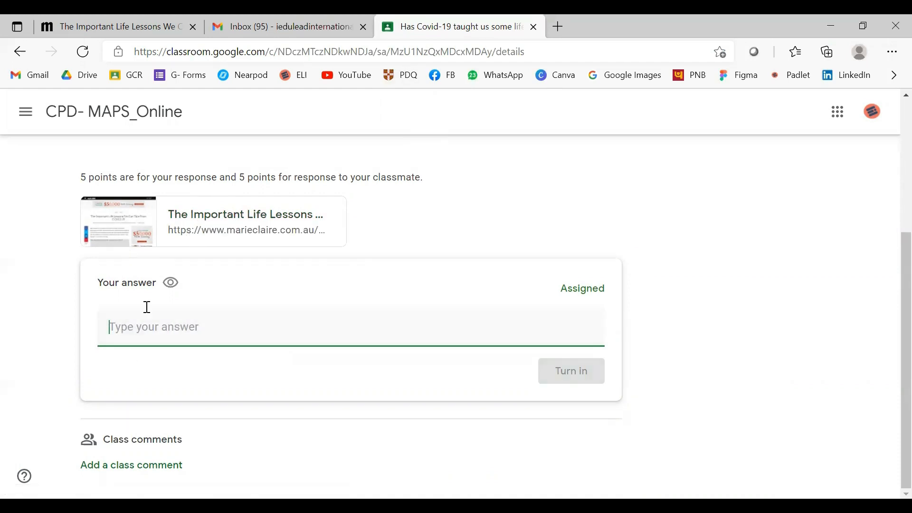
left_click(105, 321)
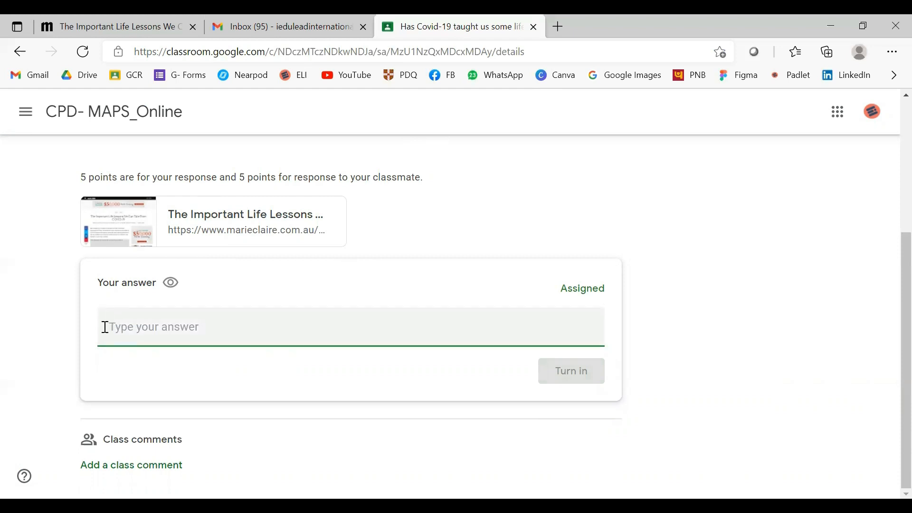
type("Covid -19 has taught me resilience. I am able to keep myself cool even in circumstances which are not according to me.")
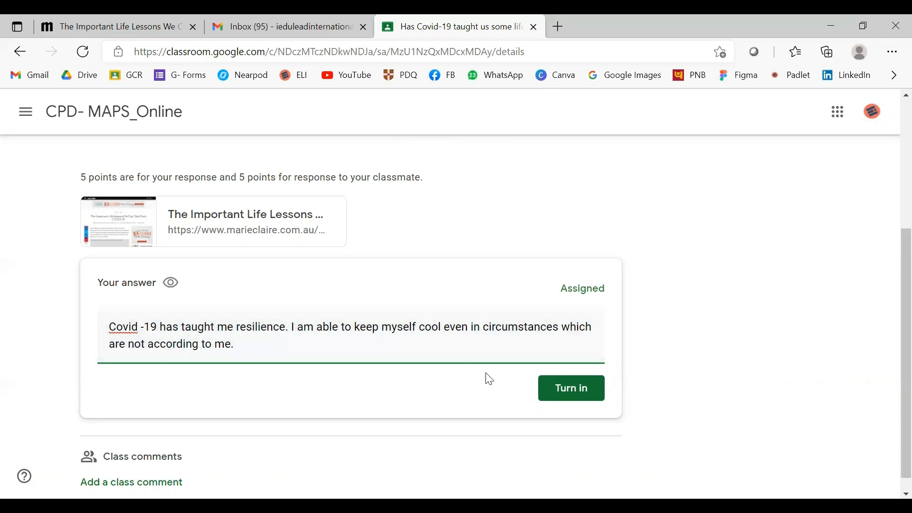
left_click(585, 393)
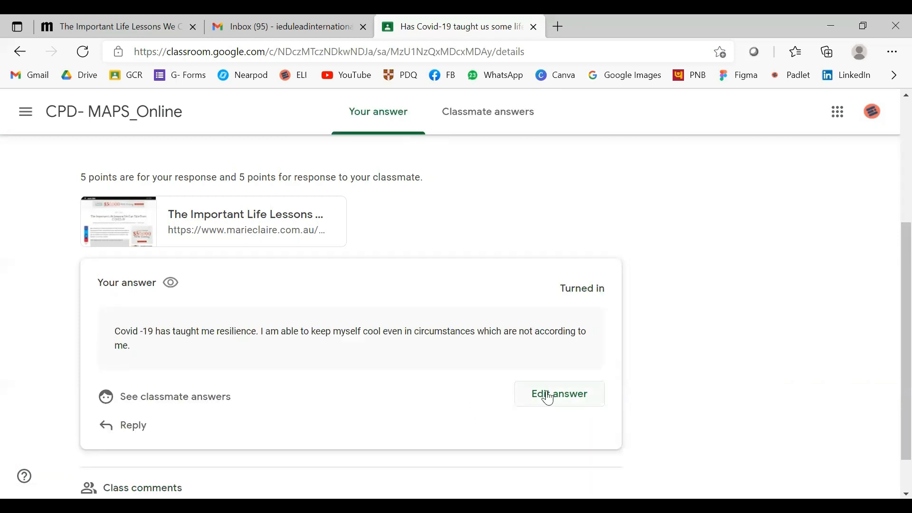
Read the classmate's answer and post a reply praising points 6 & 8 on mental peace and making each moment count.
scroll(186, 361, "down", 1)
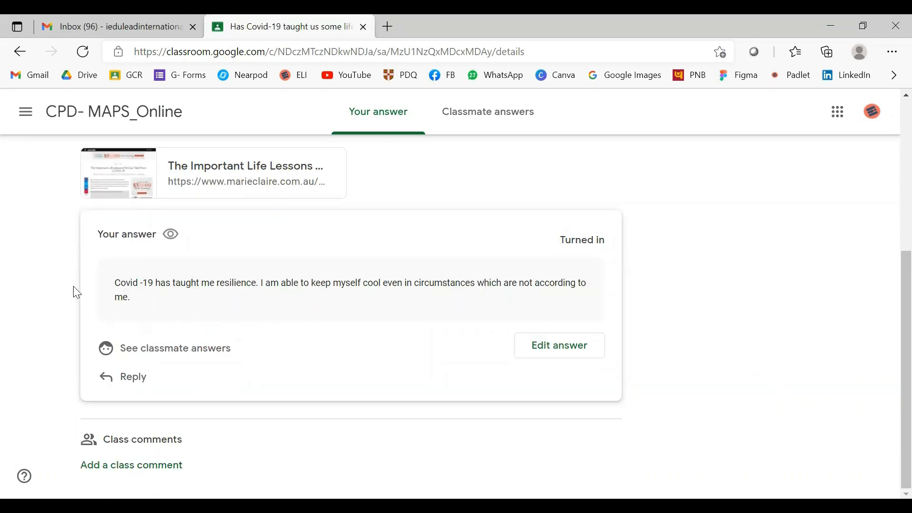
left_click(174, 355)
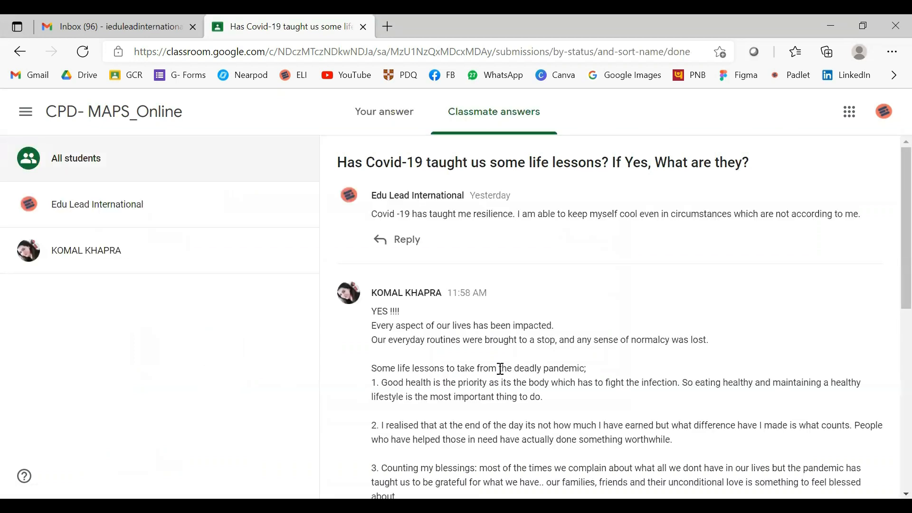
scroll(501, 369, "down", 9)
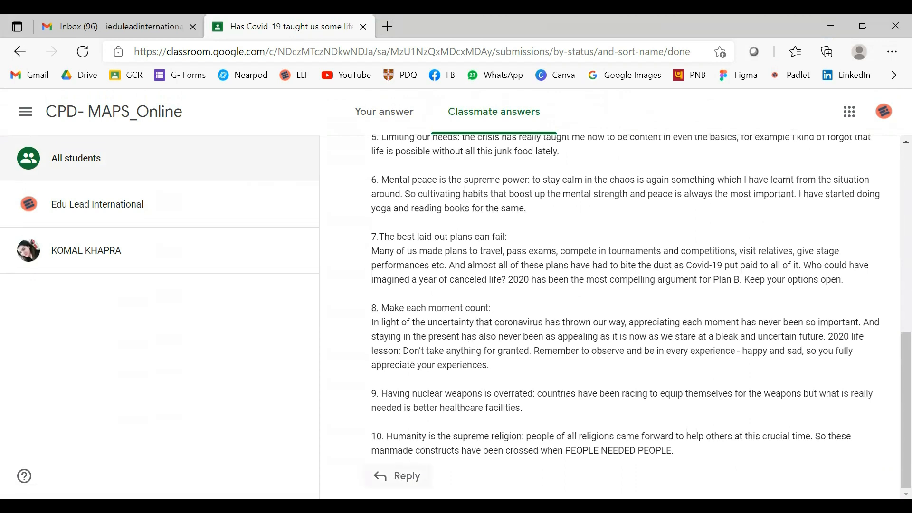
scroll(498, 354, "up", 7)
scroll(594, 375, "down", 7)
left_click(398, 476)
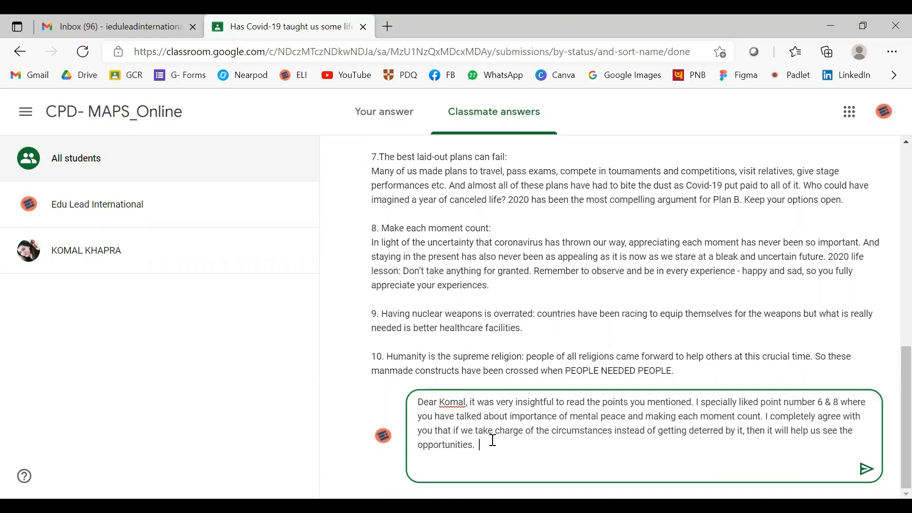
left_click(866, 470)
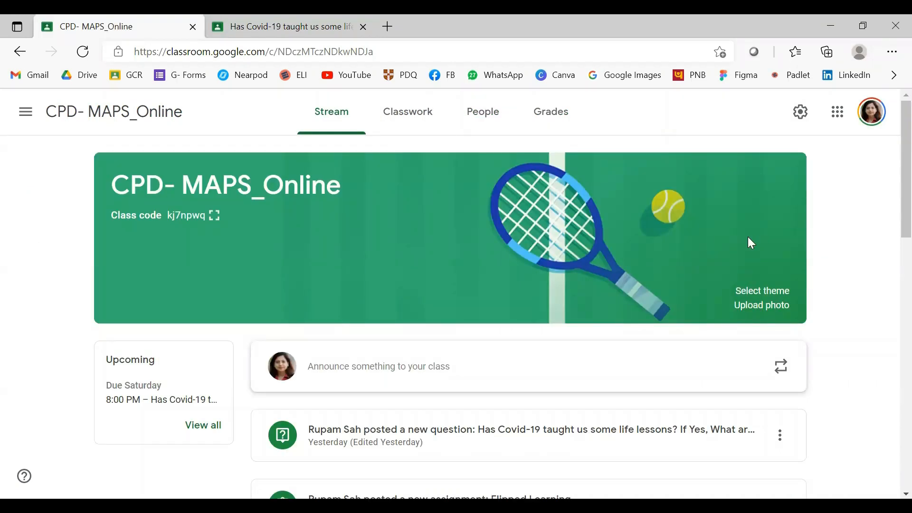
Open the Covid-19 question from the teacher's class stream and look through the students' turned-in answers.
scroll(748, 240, "down", 3)
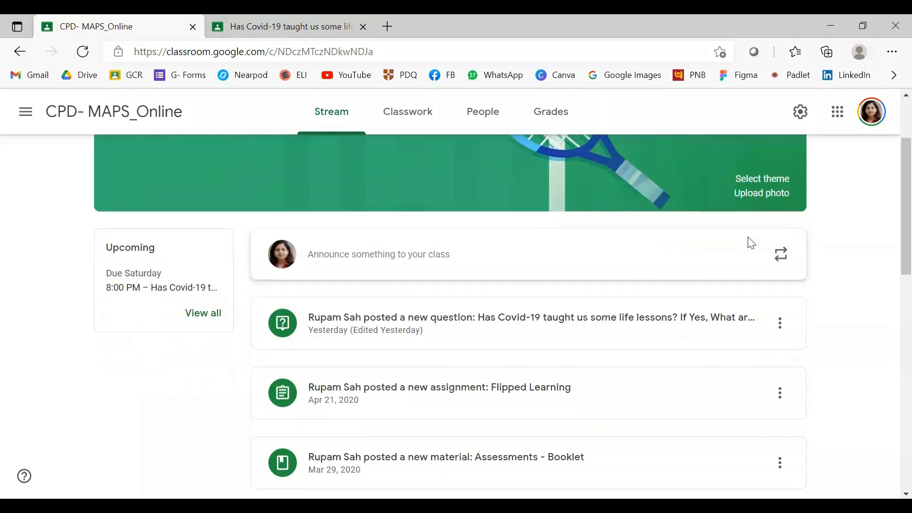
left_click(574, 311)
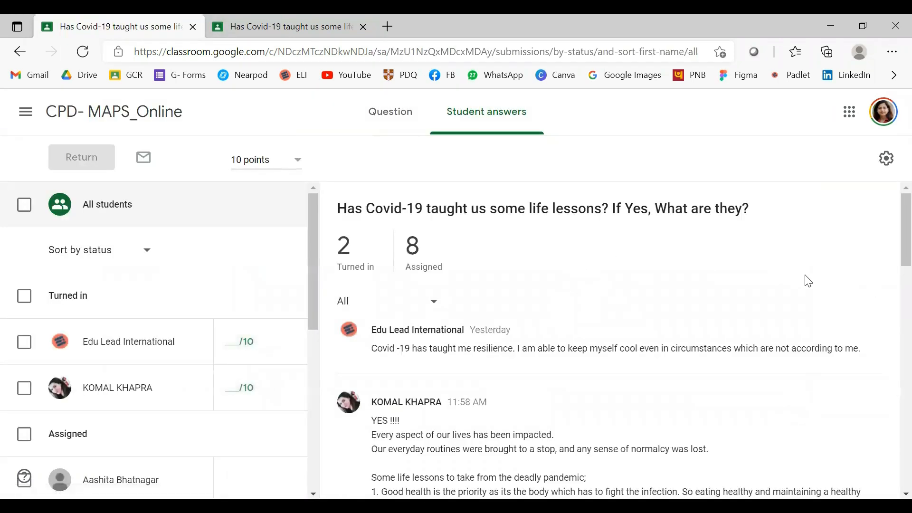
scroll(797, 277, "down", 1)
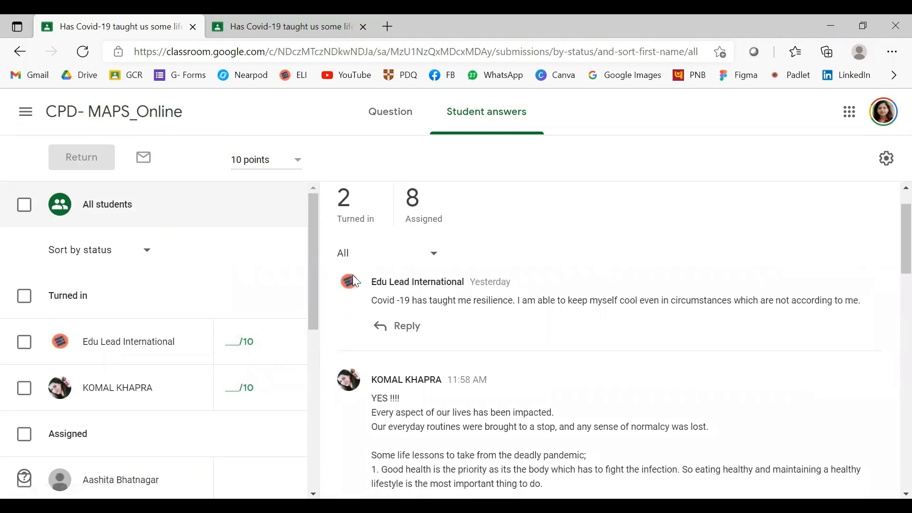
scroll(534, 335, "down", 15)
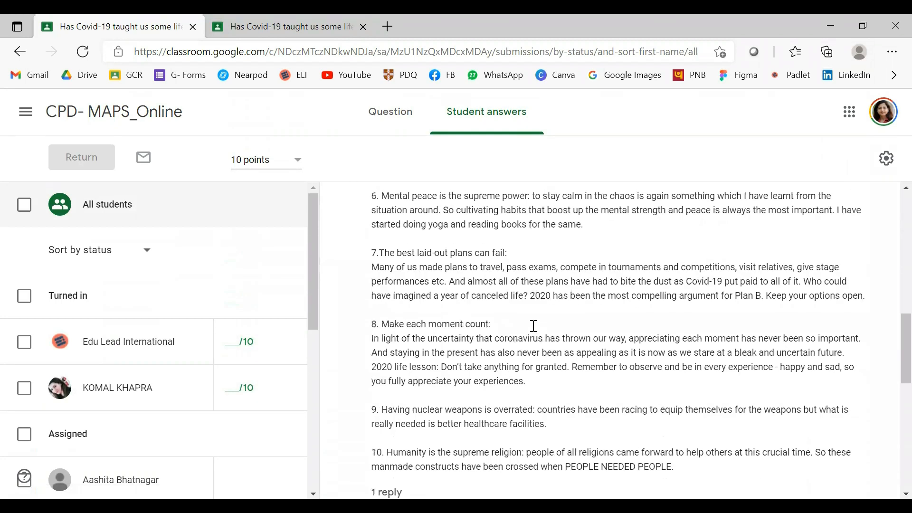
scroll(535, 327, "up", 3)
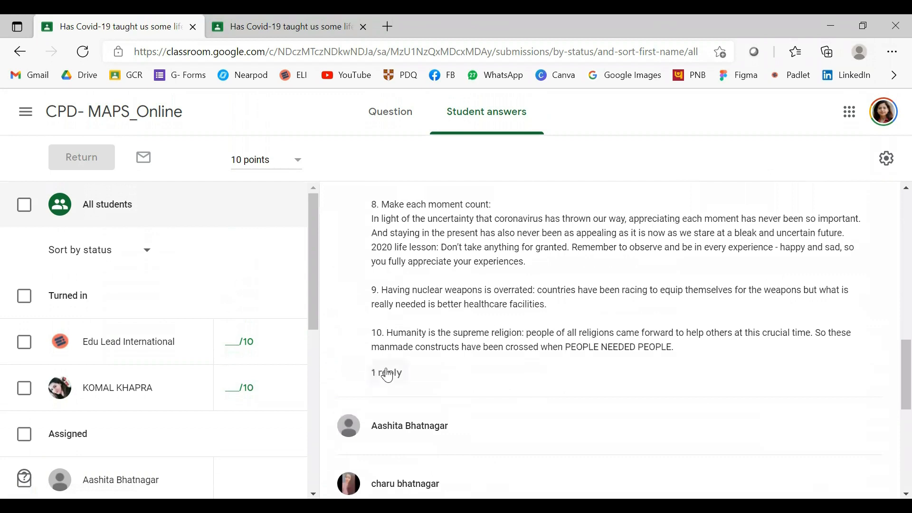
scroll(485, 294, "up", 12)
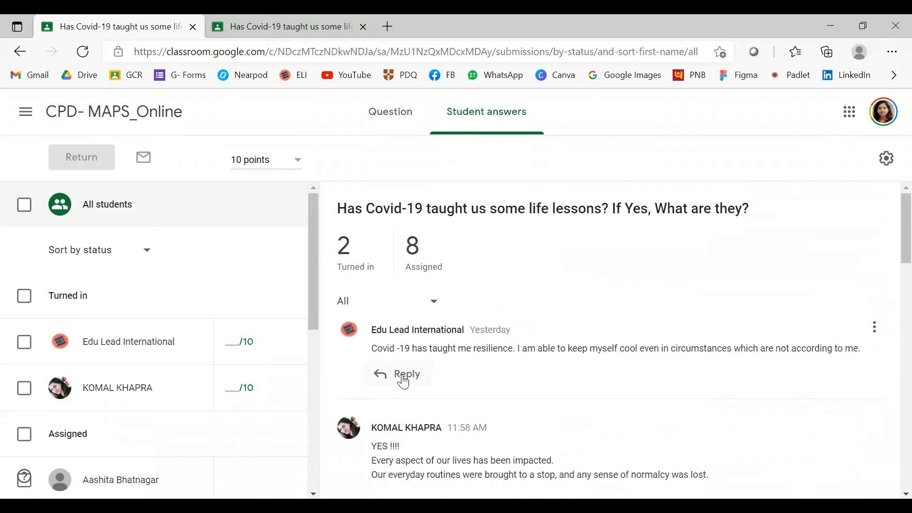
Open the comment field under the first student's answer, view that student's grade entry, and return to all answers.
left_click(404, 375)
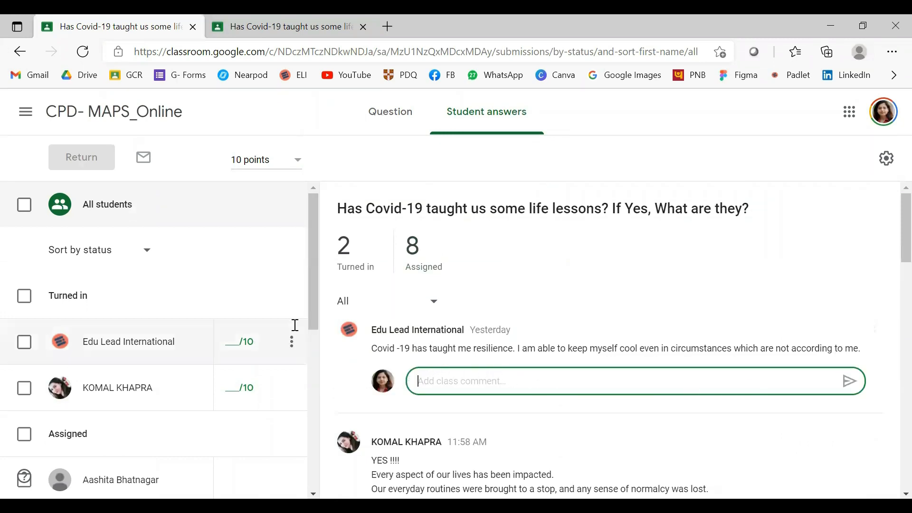
left_click(235, 342)
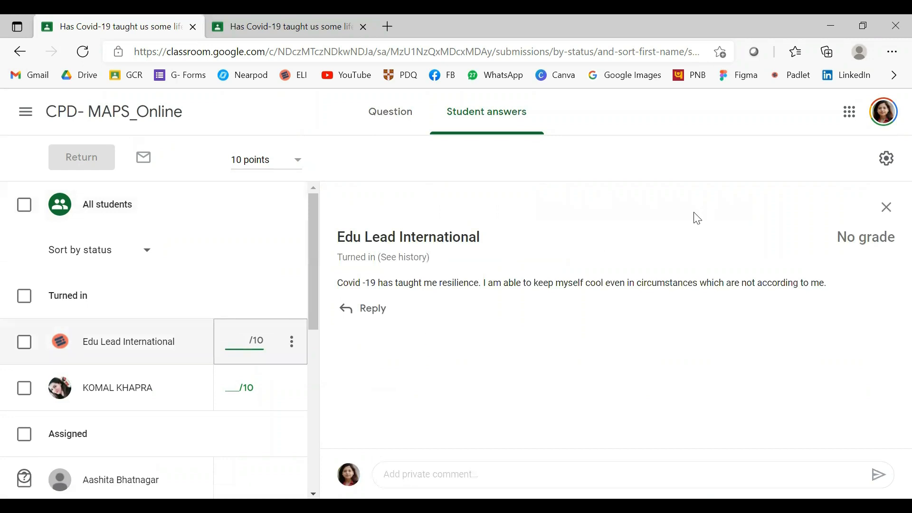
left_click(886, 207)
Expand the reply below the second student's ten-point answer and open a class comment field under it.
scroll(501, 319, "down", 3)
scroll(501, 319, "down", 12)
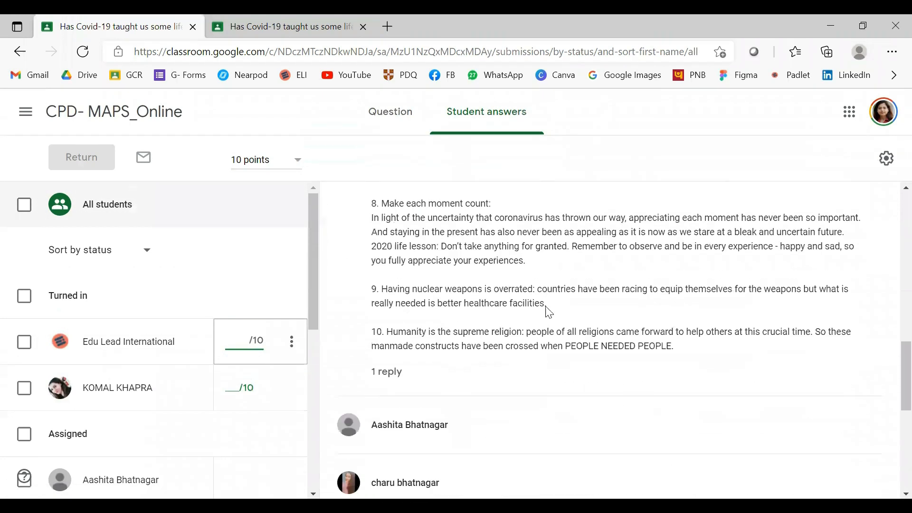
scroll(550, 312, "down", 3)
scroll(600, 255, "up", 1)
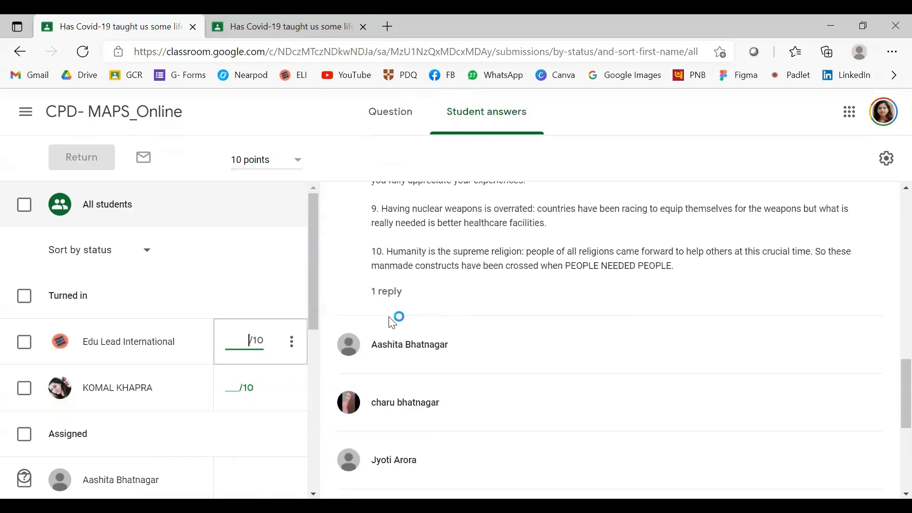
left_click(392, 293)
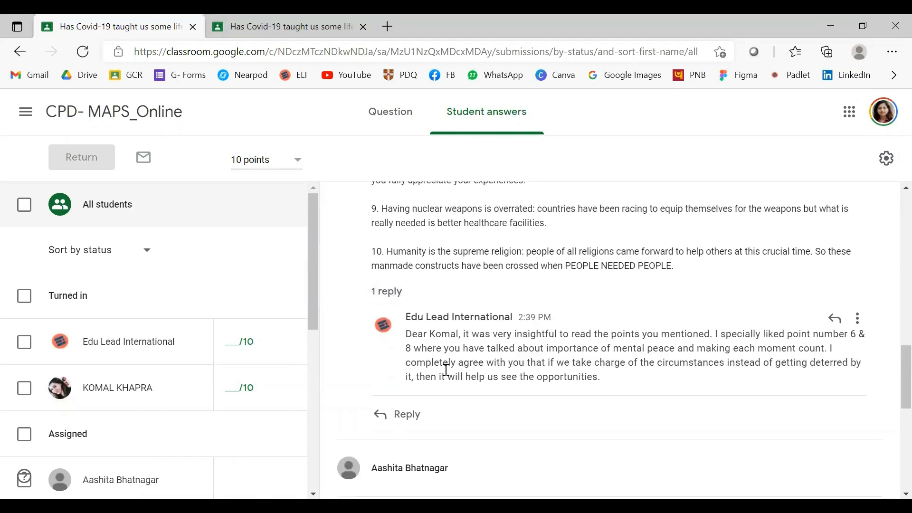
left_click(406, 414)
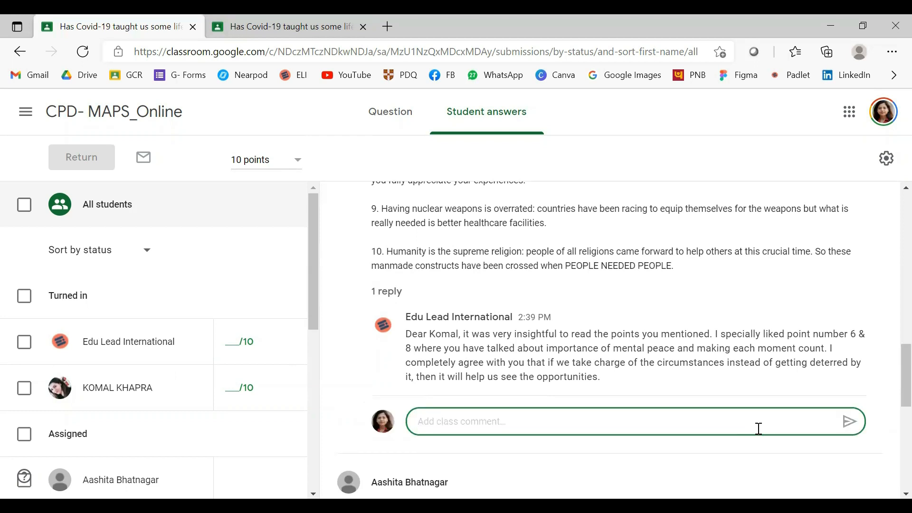
View the second student's grade entry, return to all answers, and review that student's response and the classmate's reply.
left_click(236, 387)
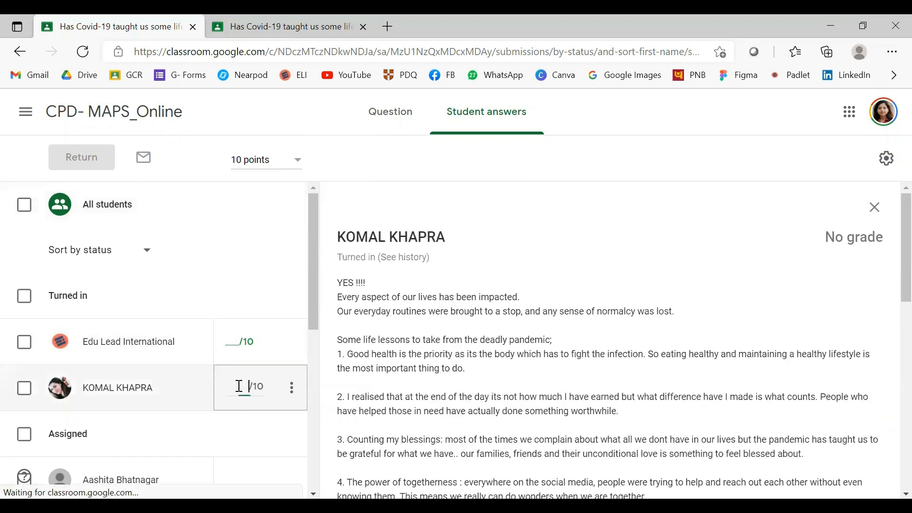
left_click(288, 376)
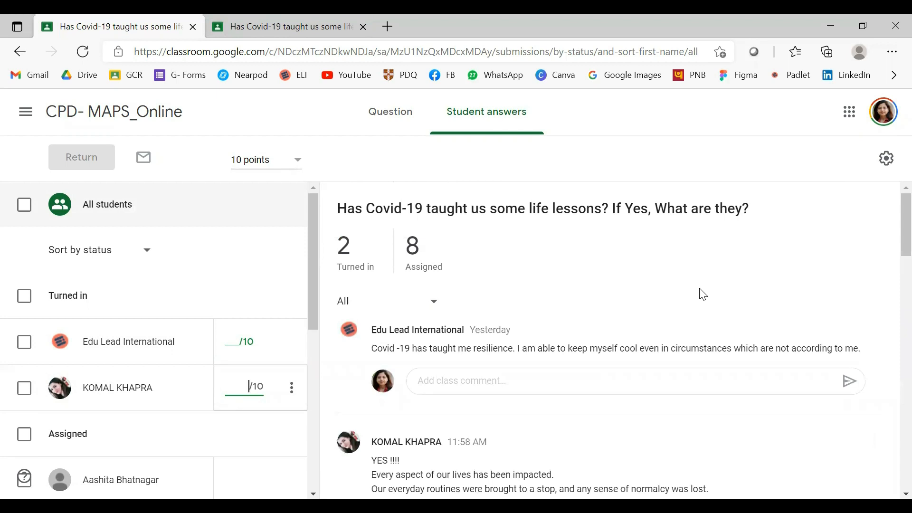
scroll(703, 294, "down", 4)
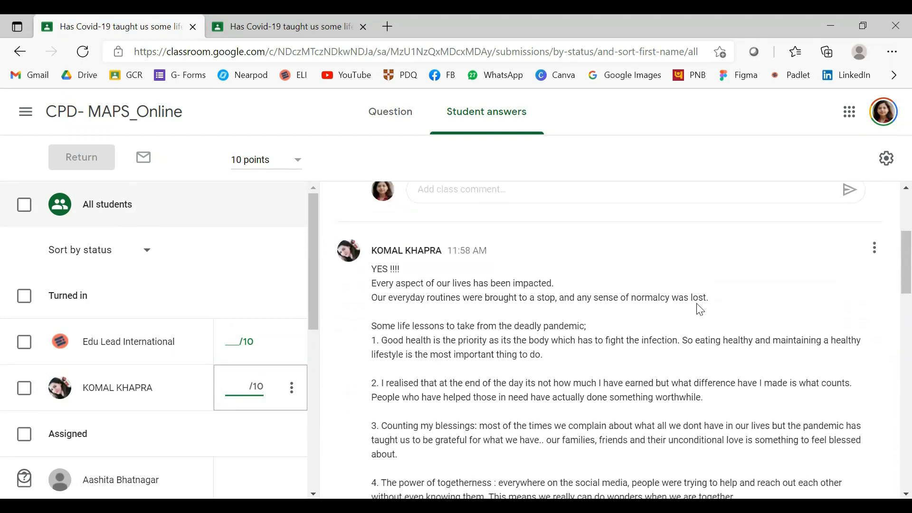
scroll(700, 309, "down", 7)
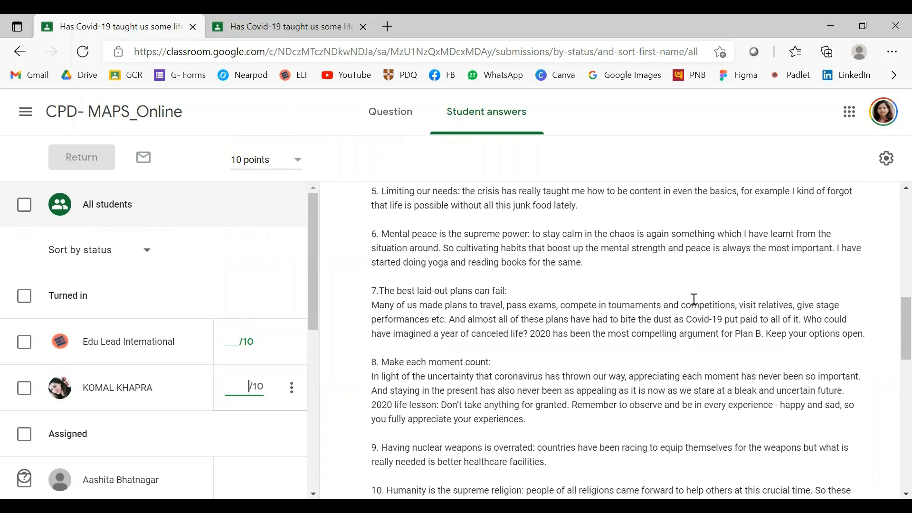
scroll(694, 299, "down", 6)
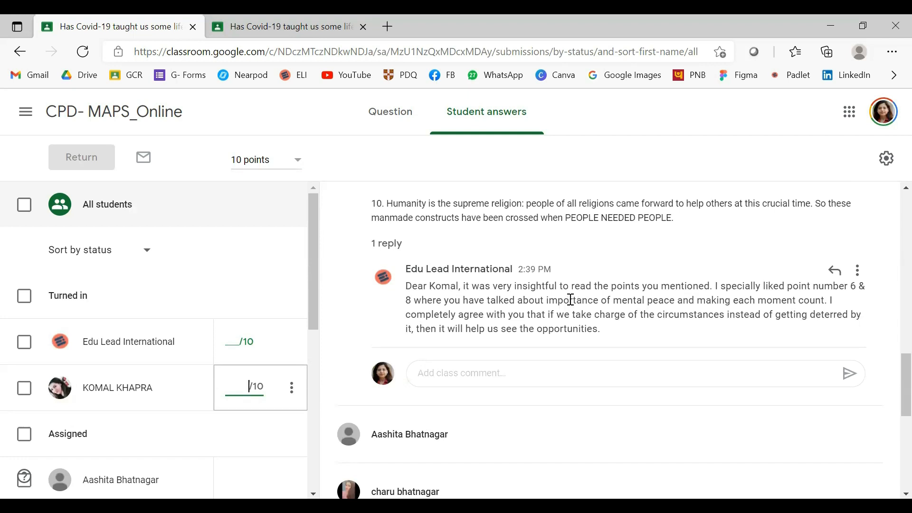
scroll(546, 304, "down", 2)
scroll(489, 292, "up", 1)
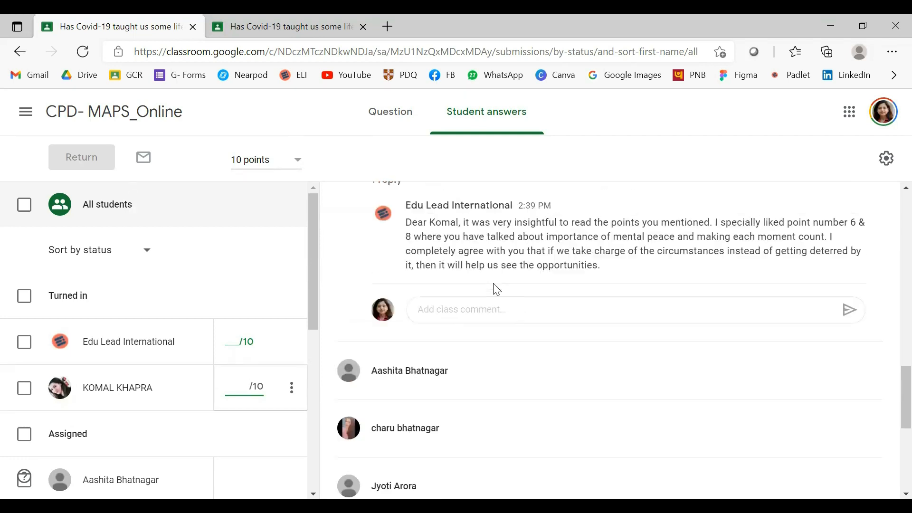
scroll(497, 290, "up", 10)
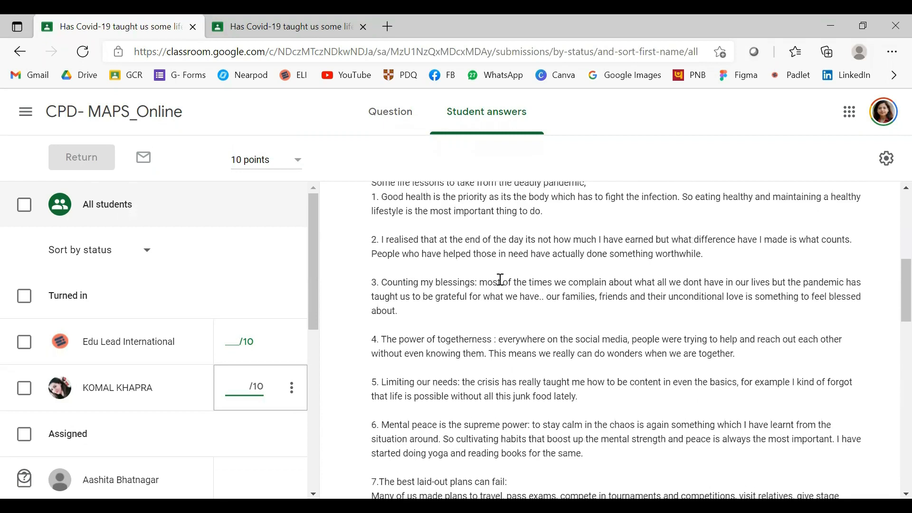